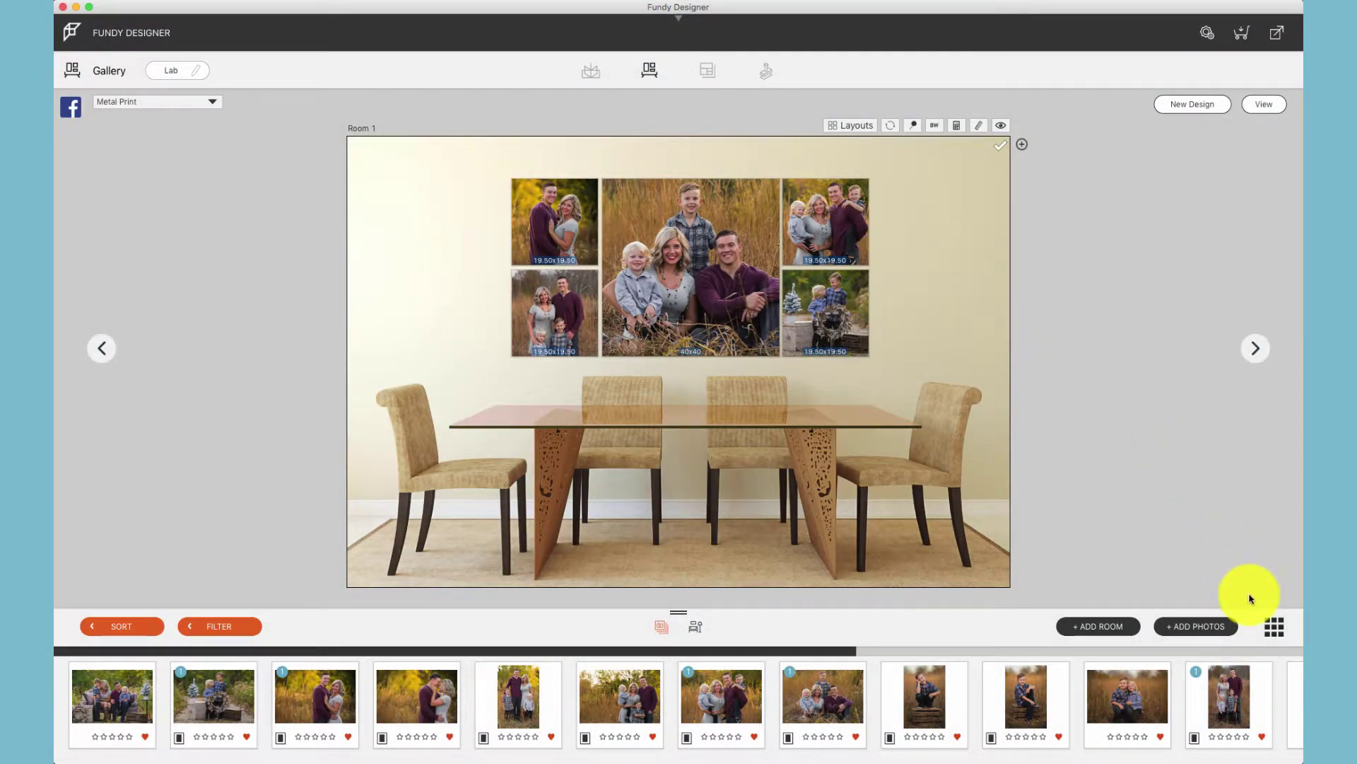
# Show the order panel and list the client's orders, Family Order and Grandma, leaving Family Order current
pyautogui.click(1274, 627)
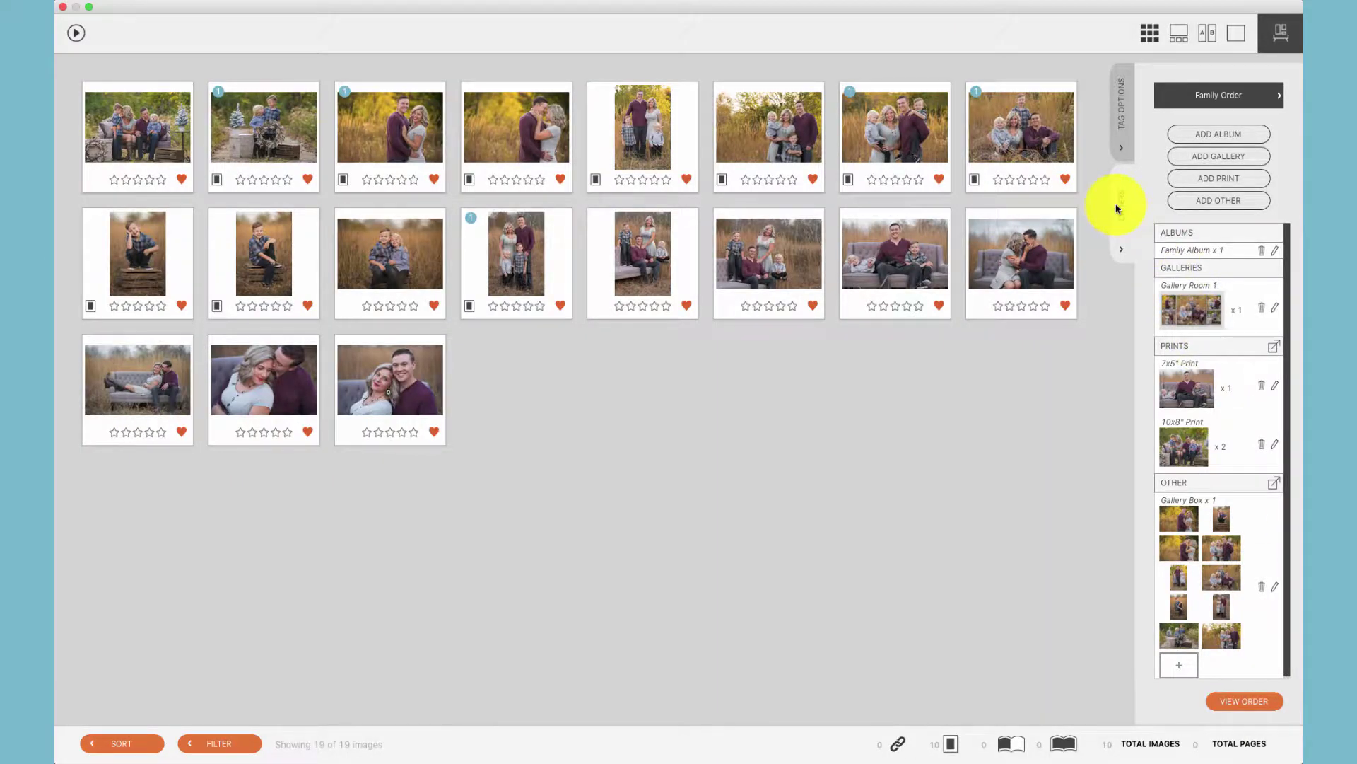
pyautogui.click(1257, 97)
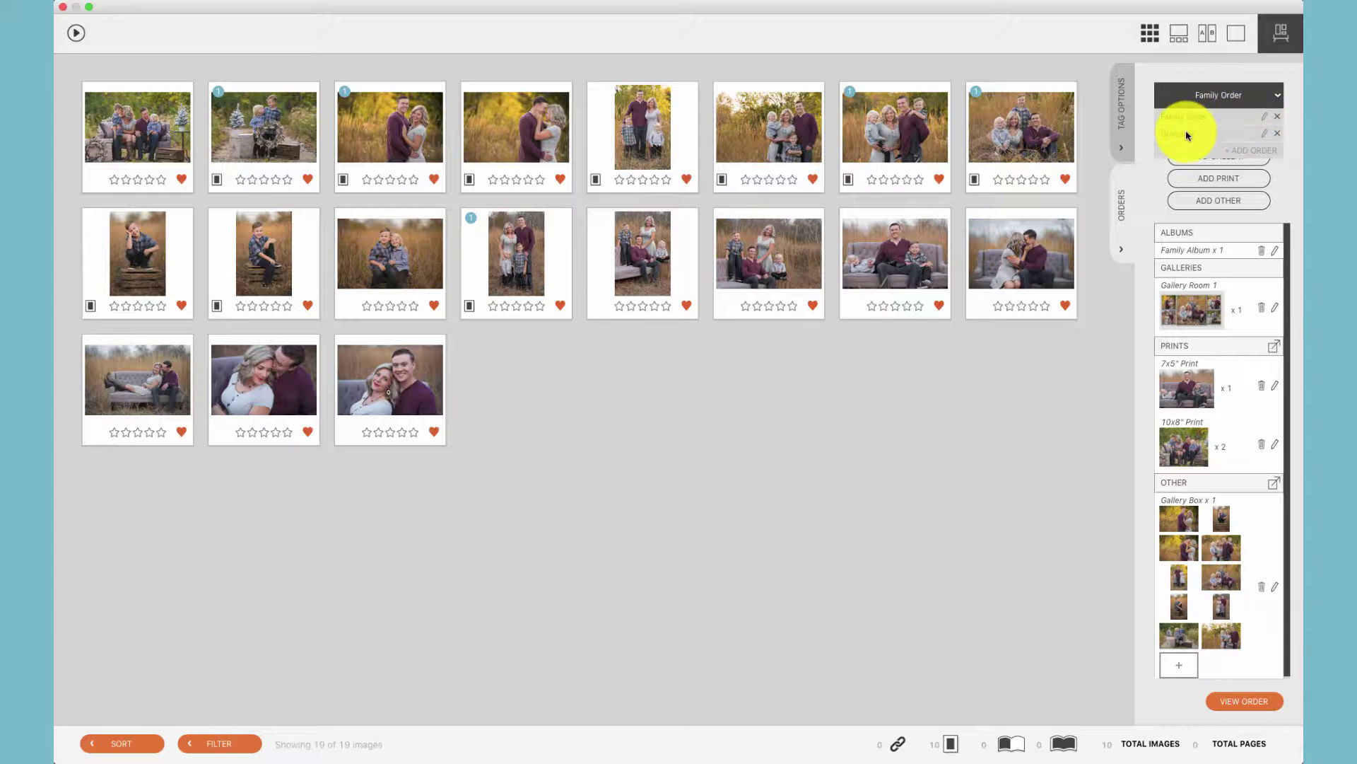
pyautogui.click(1267, 119)
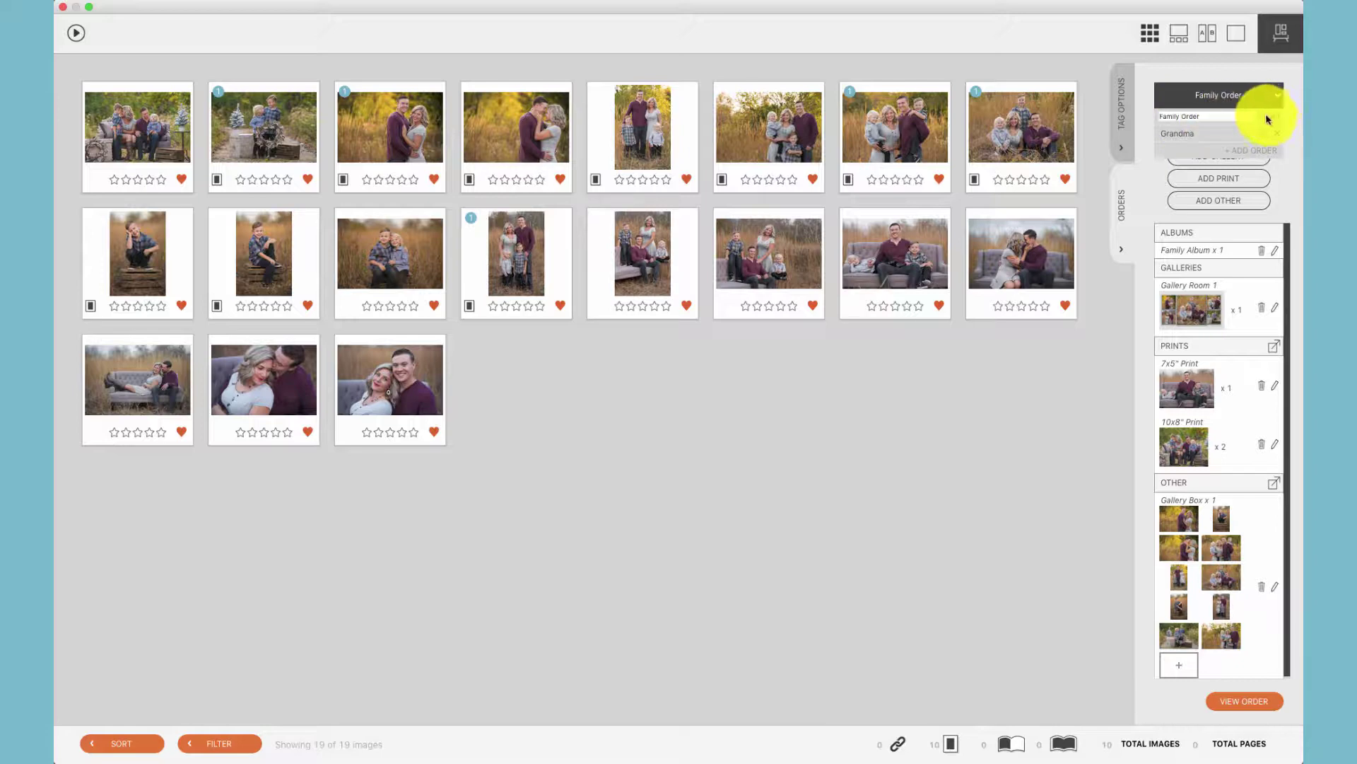
pyautogui.click(1269, 118)
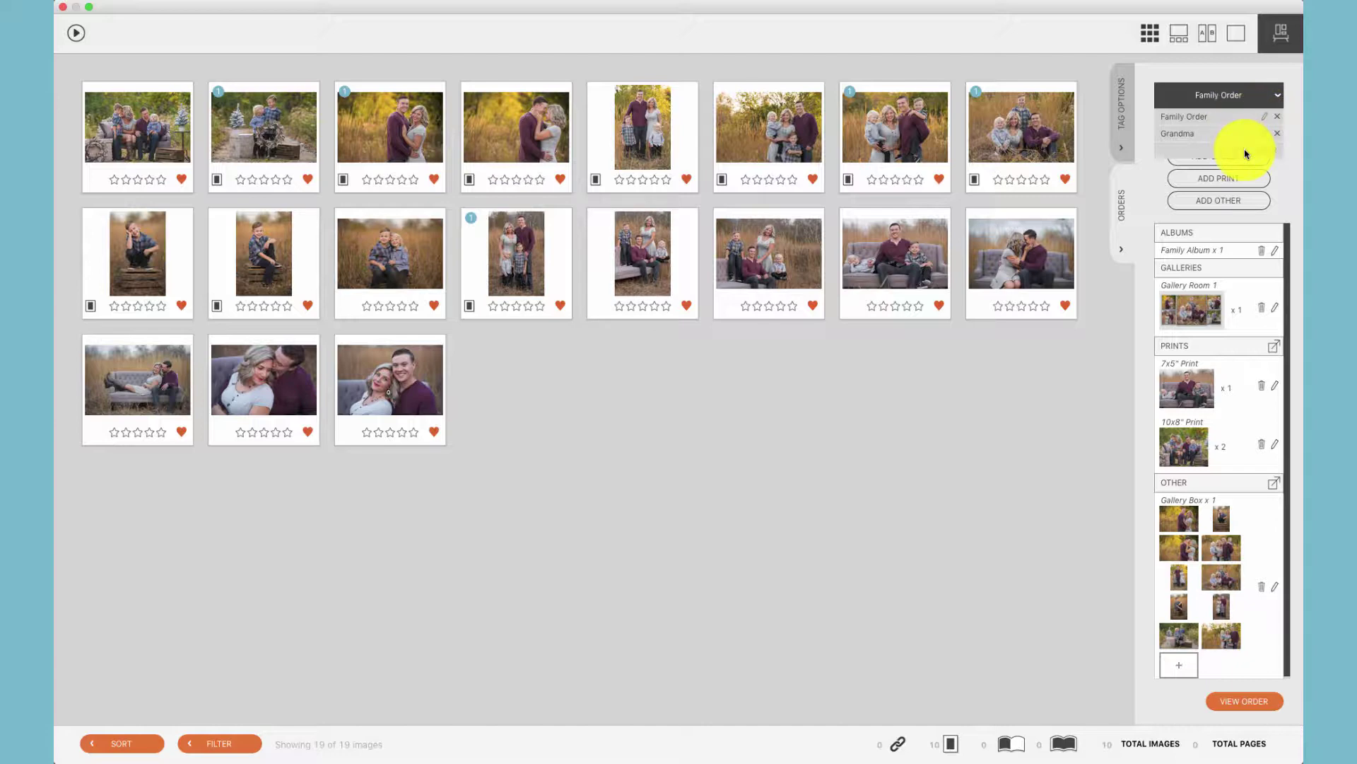
# Add an empty New Order, then reopen the order list to return to Family Order
pyautogui.click(1245, 149)
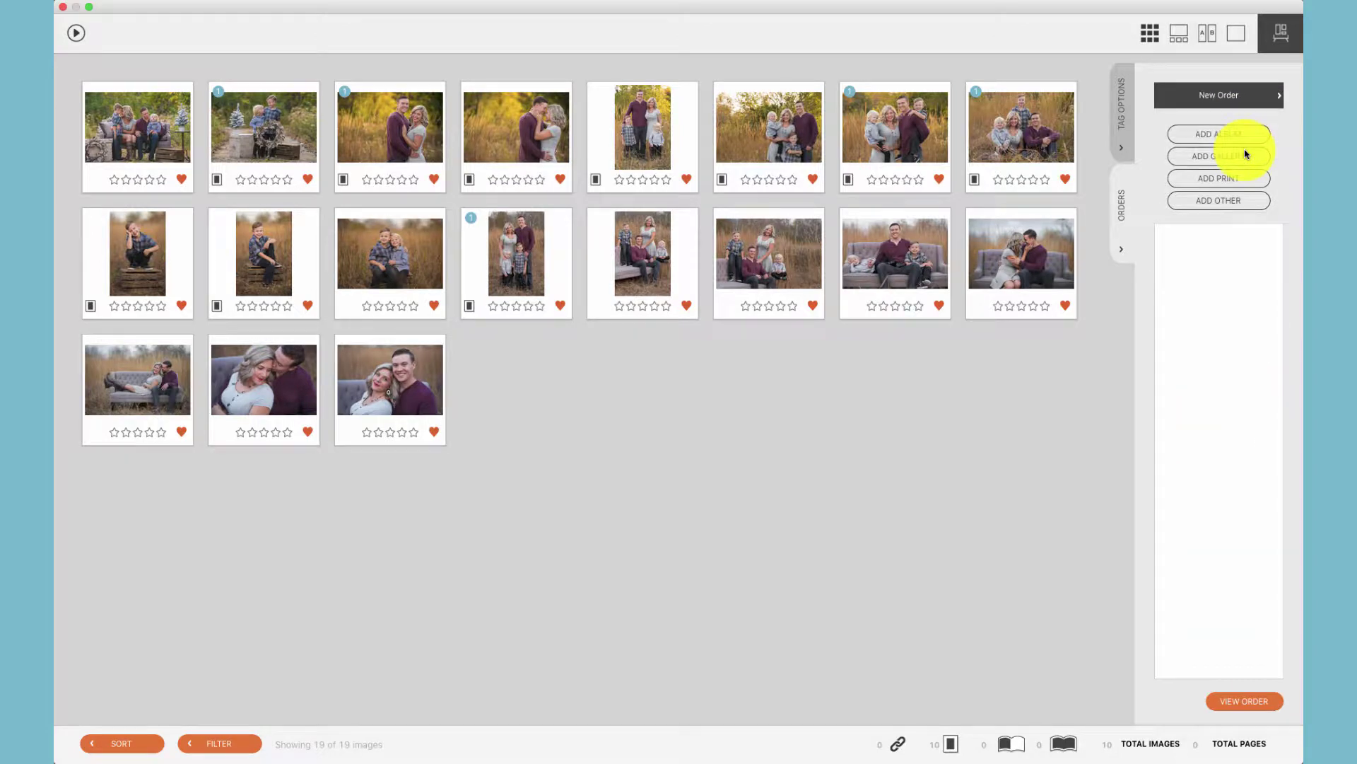
pyautogui.click(1235, 97)
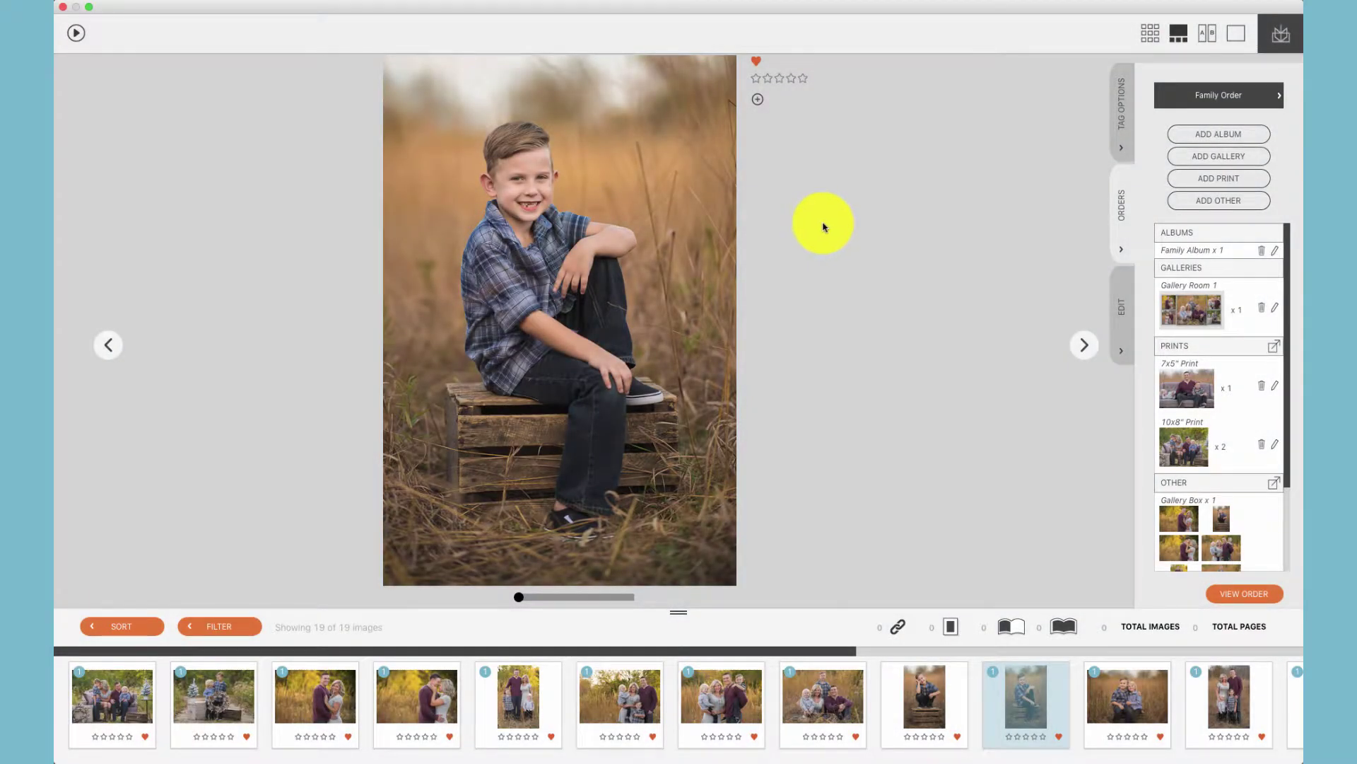
# Add one copy of the existing 18-image 'album' to the Family Order
pyautogui.click(1231, 135)
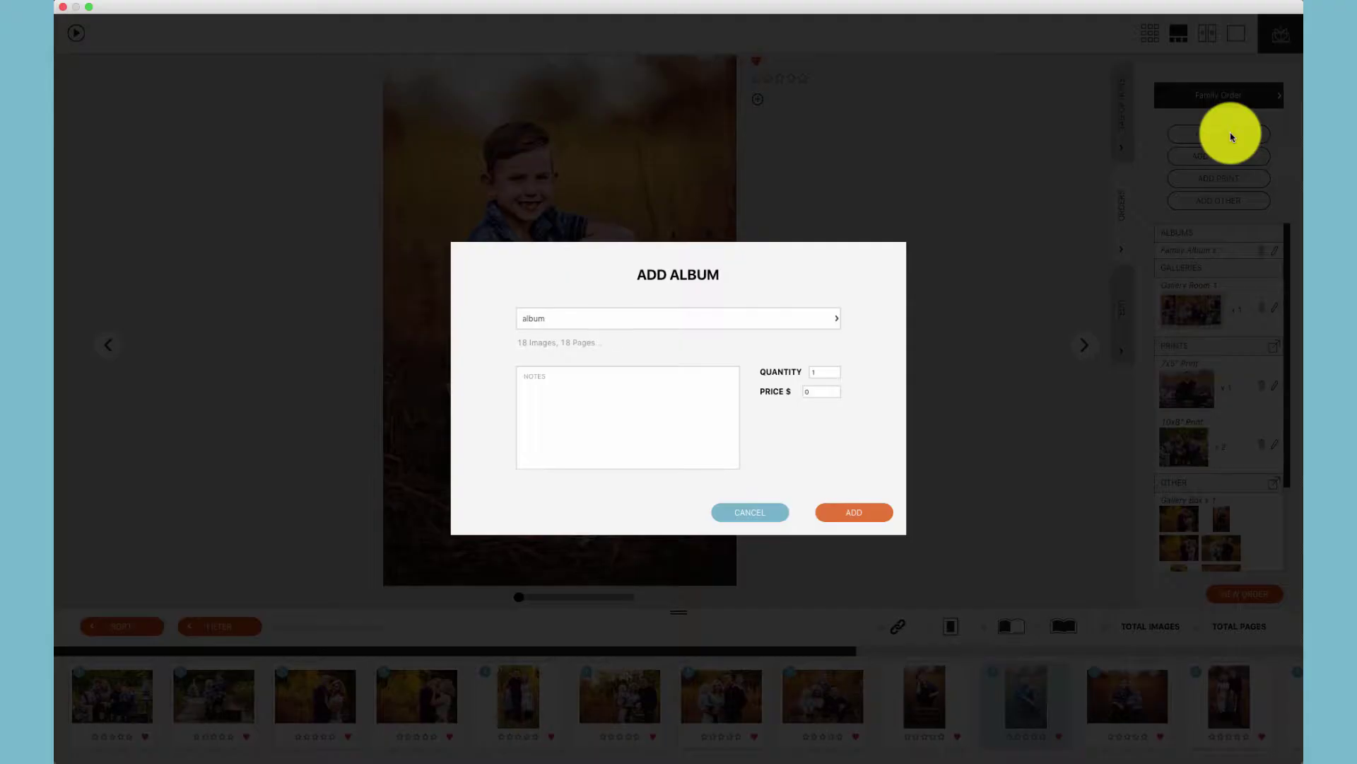
pyautogui.click(787, 320)
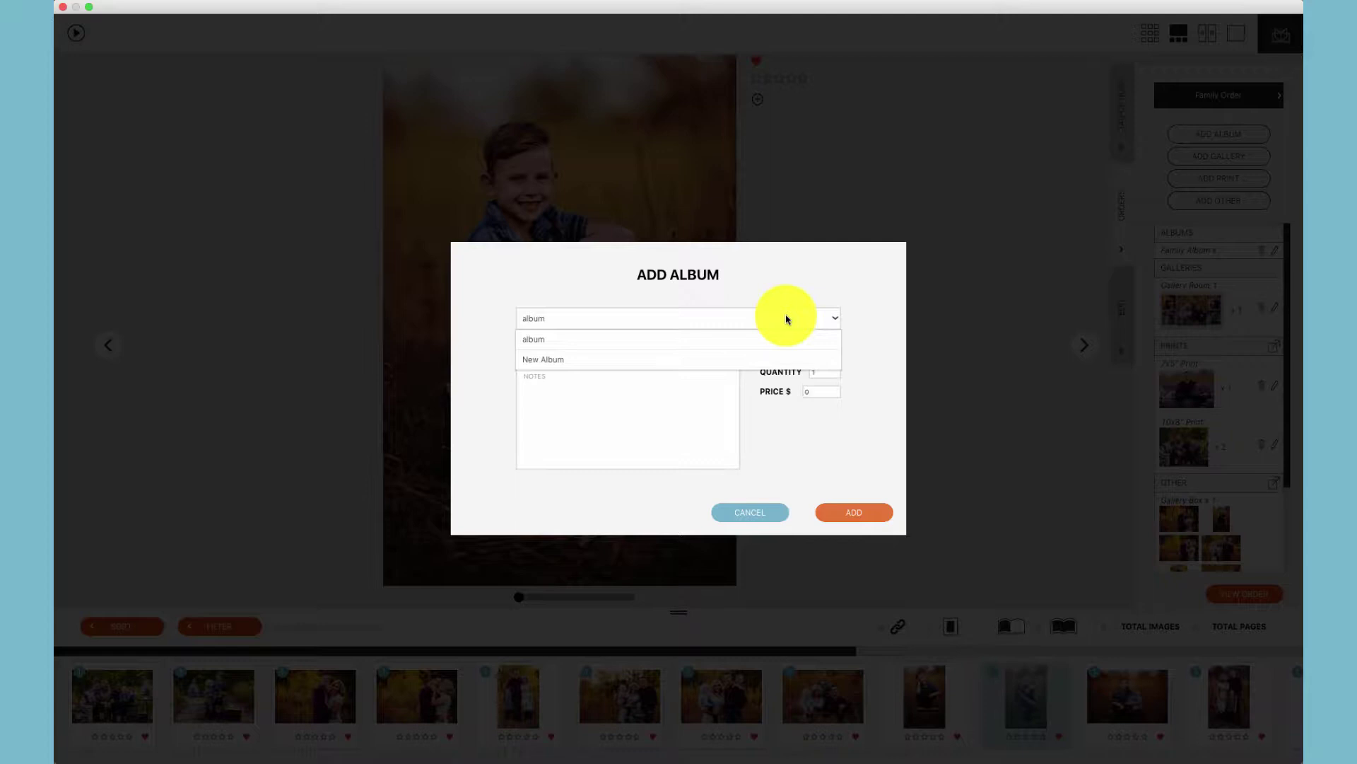
pyautogui.click(787, 319)
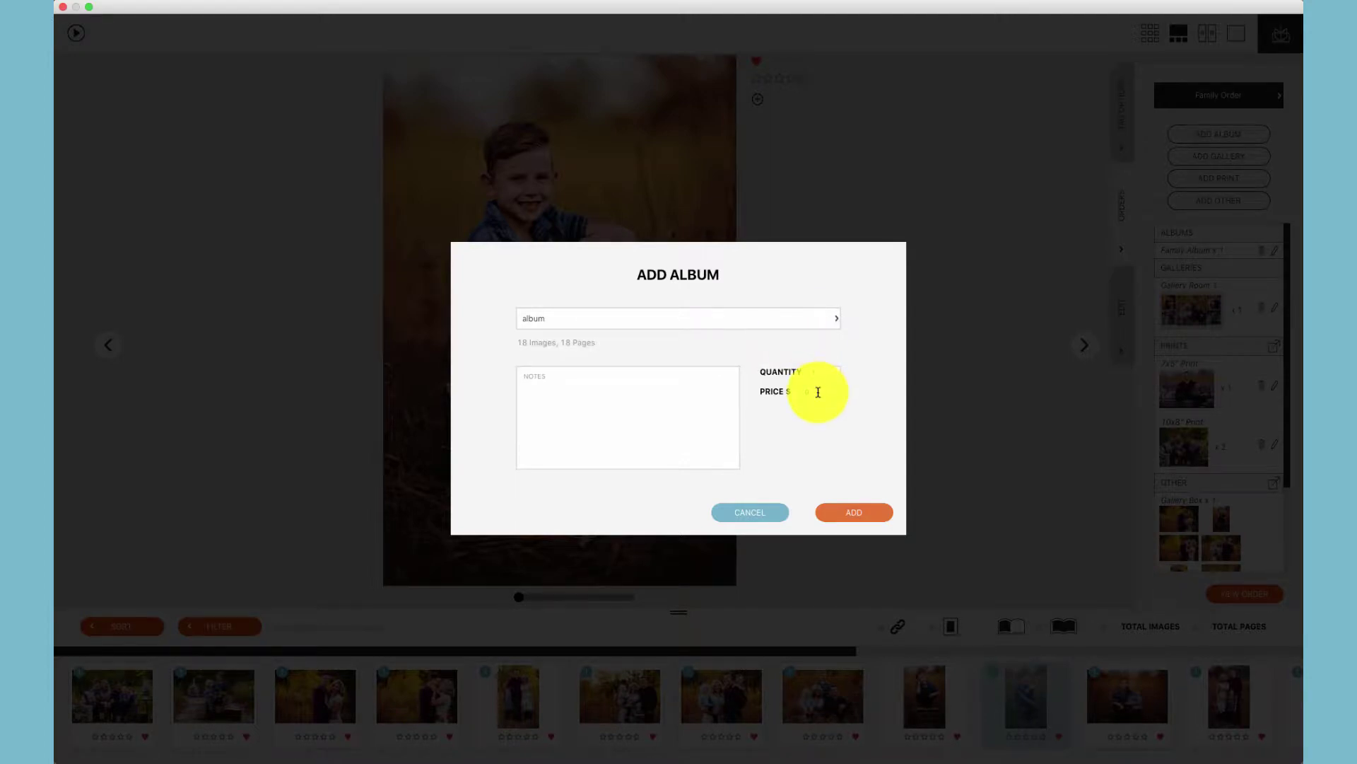
pyautogui.click(794, 319)
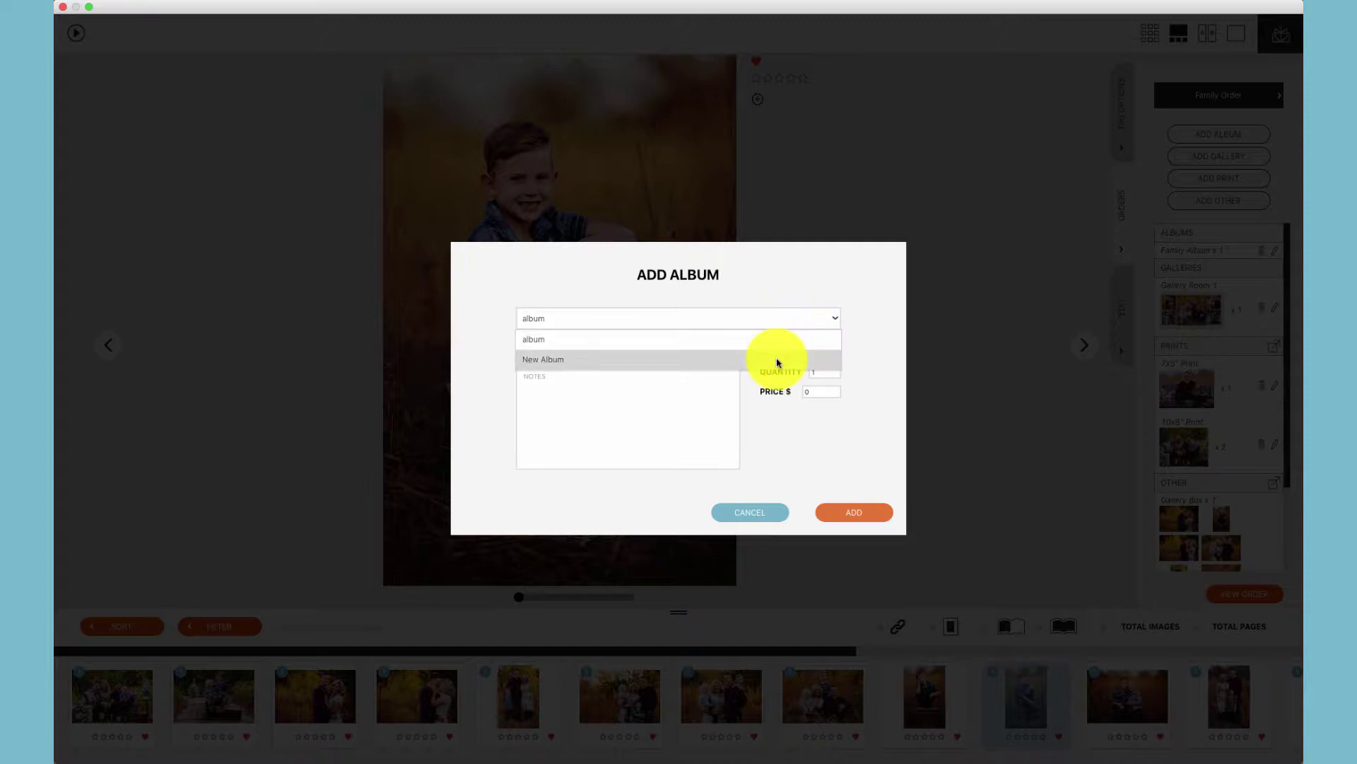
pyautogui.click(780, 358)
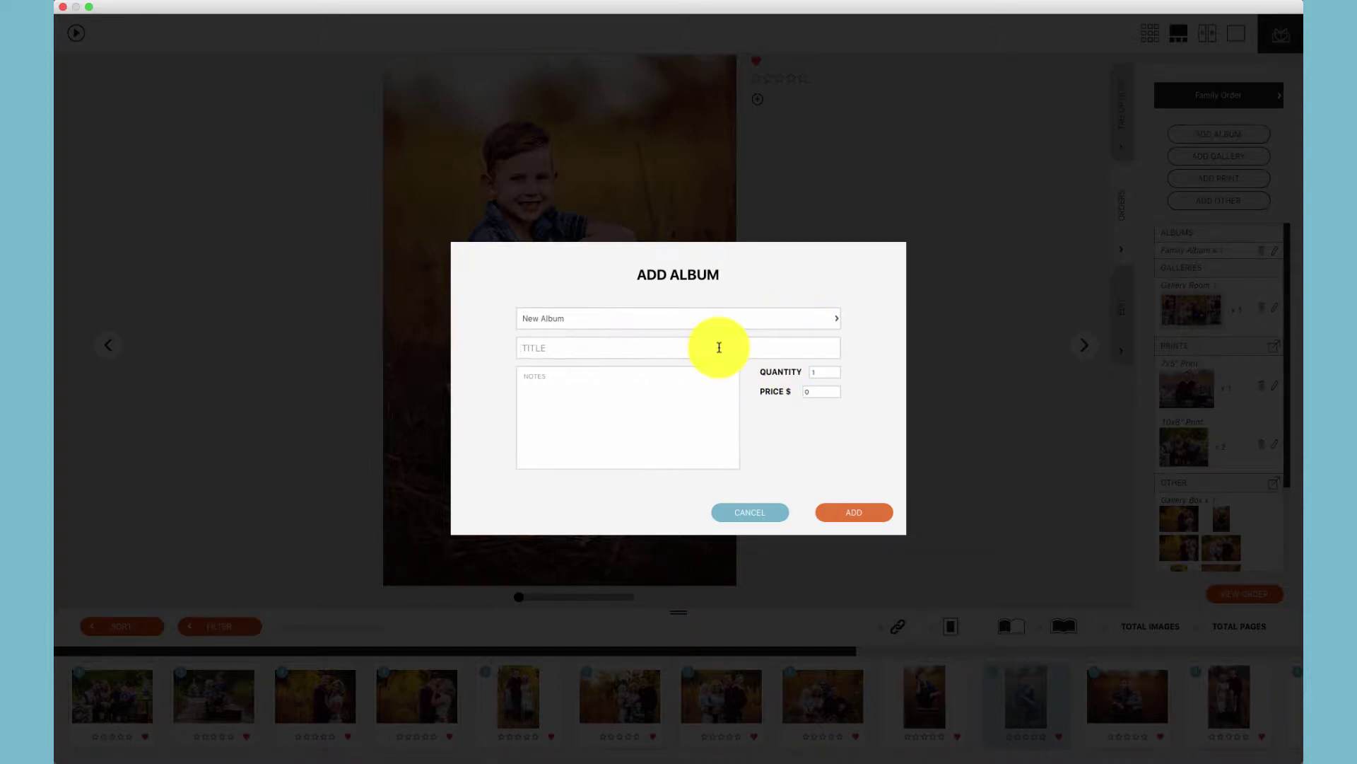
pyautogui.click(736, 319)
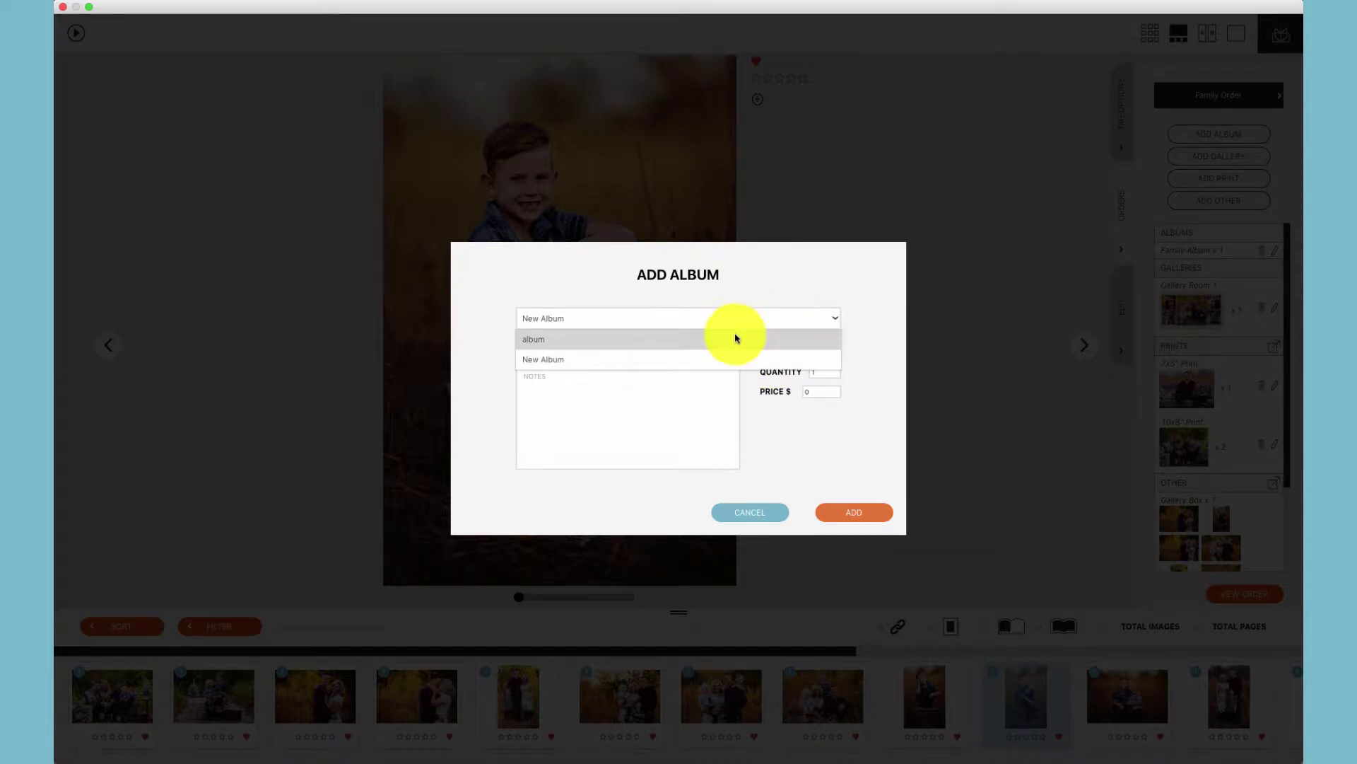
pyautogui.click(736, 338)
pyautogui.click(815, 388)
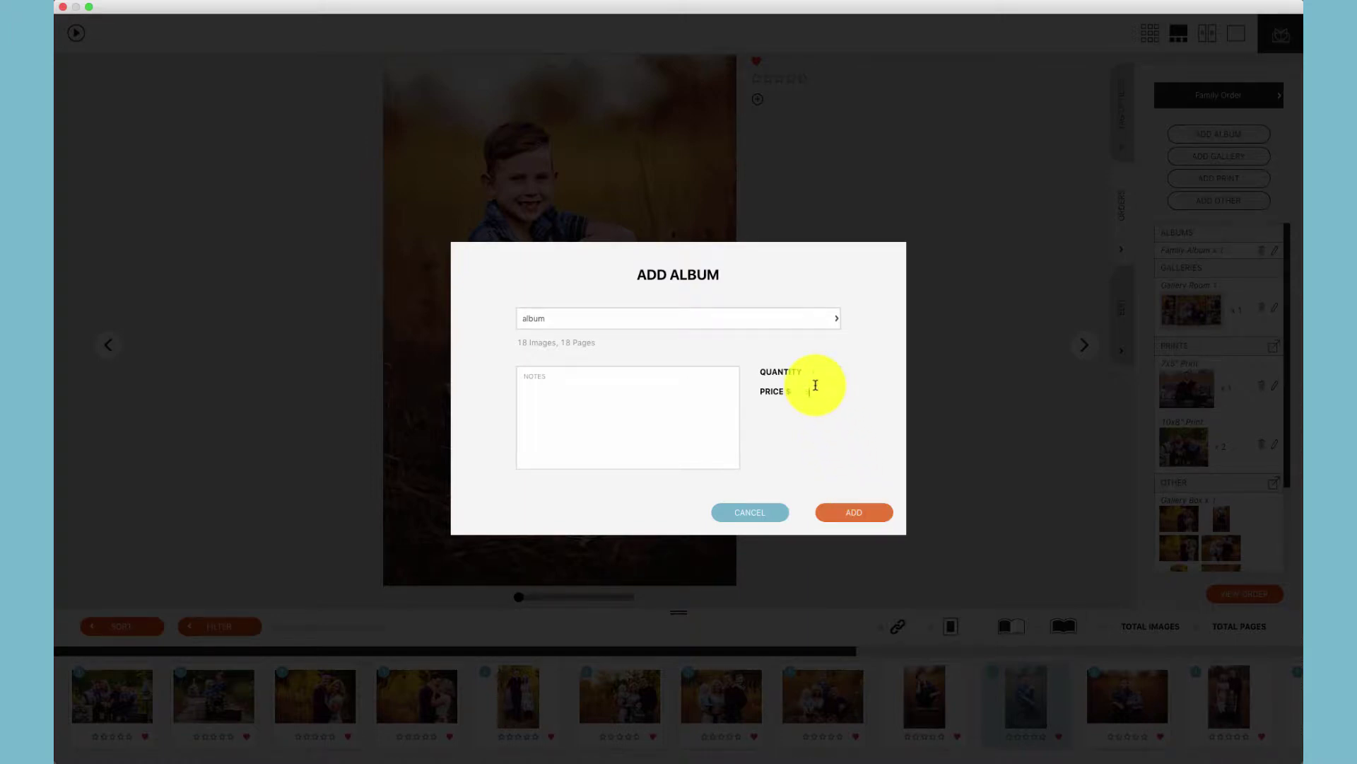
pyautogui.click(861, 514)
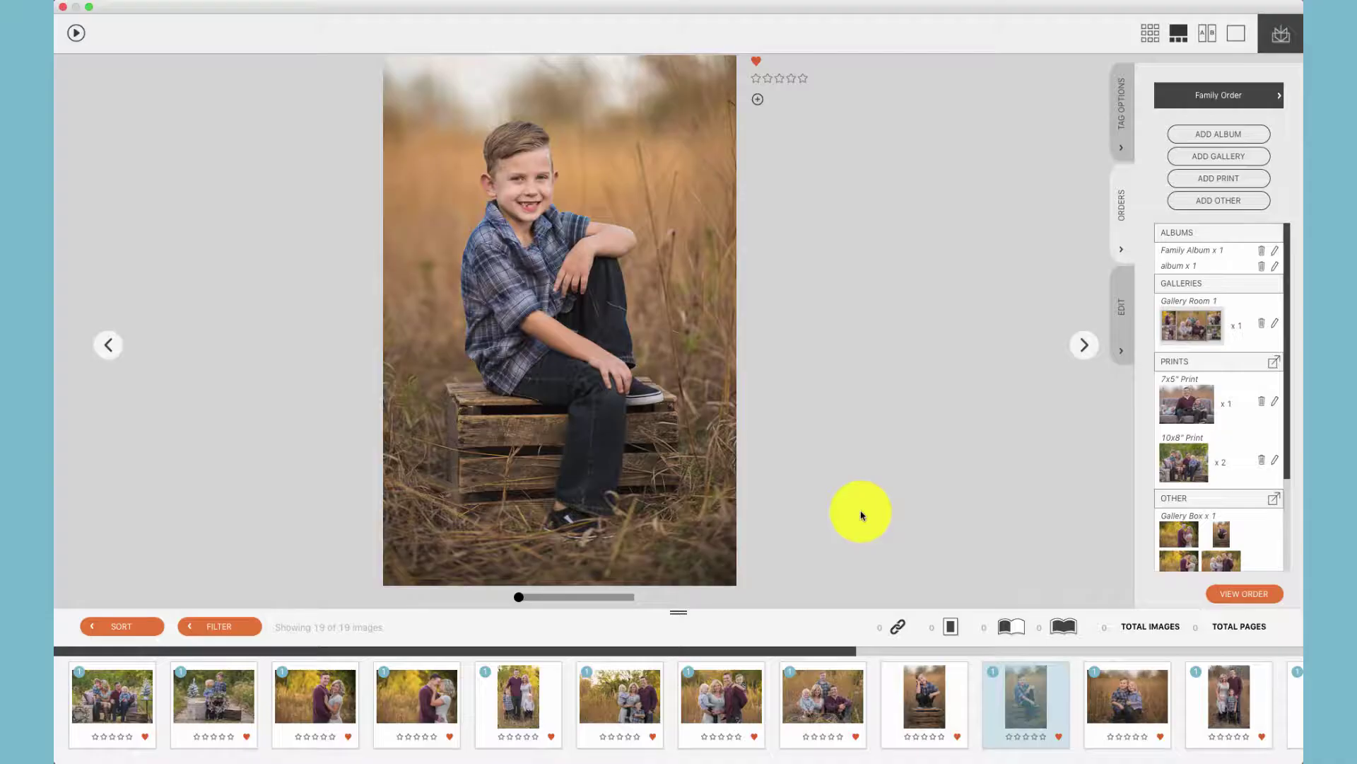
# Preview the album spread full screen, flipping forward and back to the family spread
pyautogui.click(1236, 34)
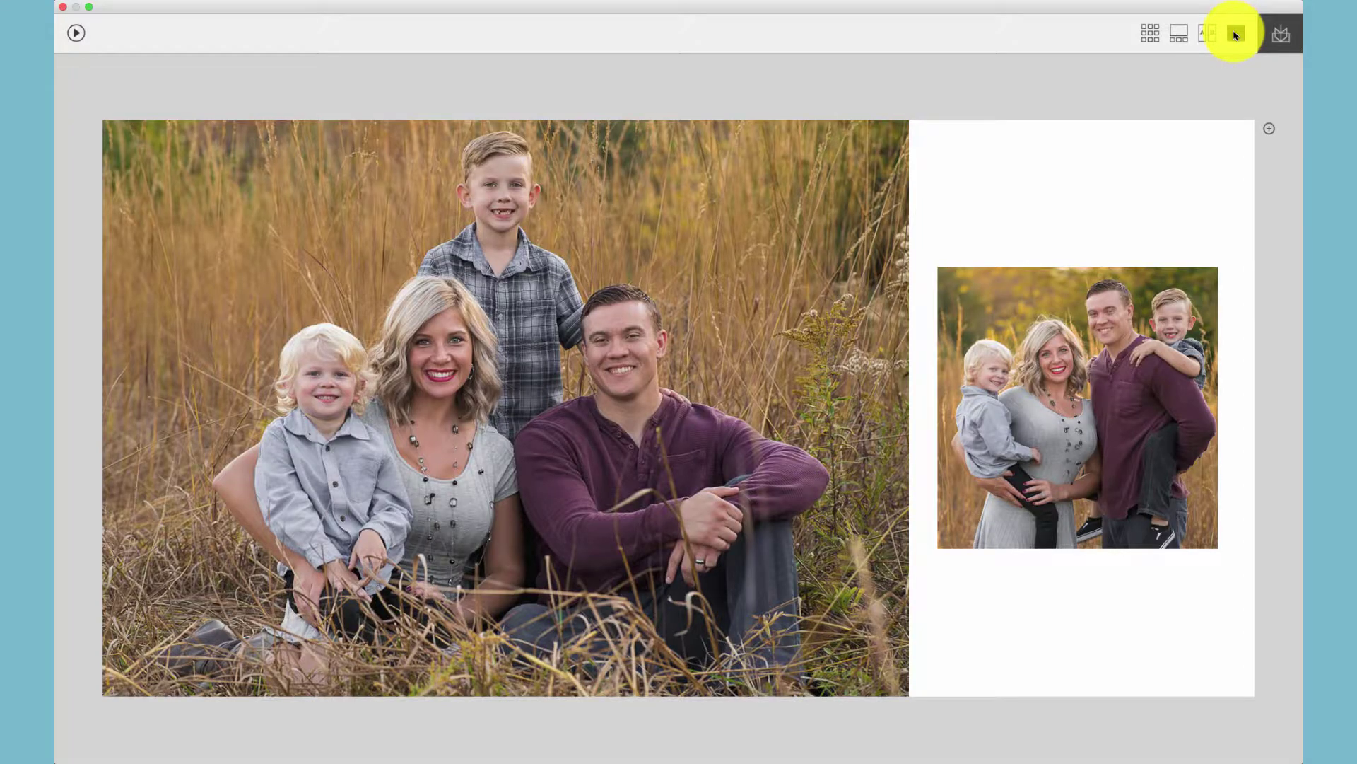
pyautogui.press('Right')
pyautogui.press('Left')
# Check the album choices in Add Album and cancel without adding anything
pyautogui.click(1269, 127)
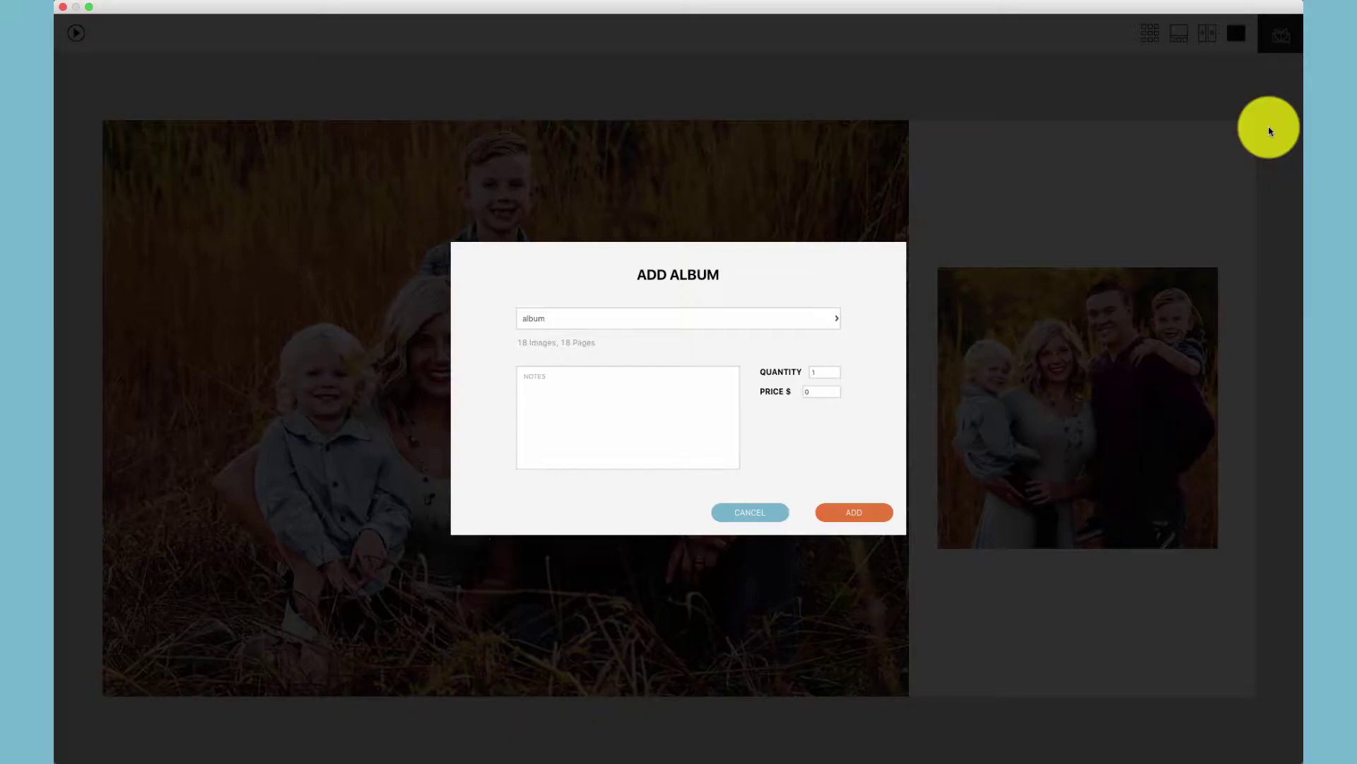
pyautogui.click(773, 322)
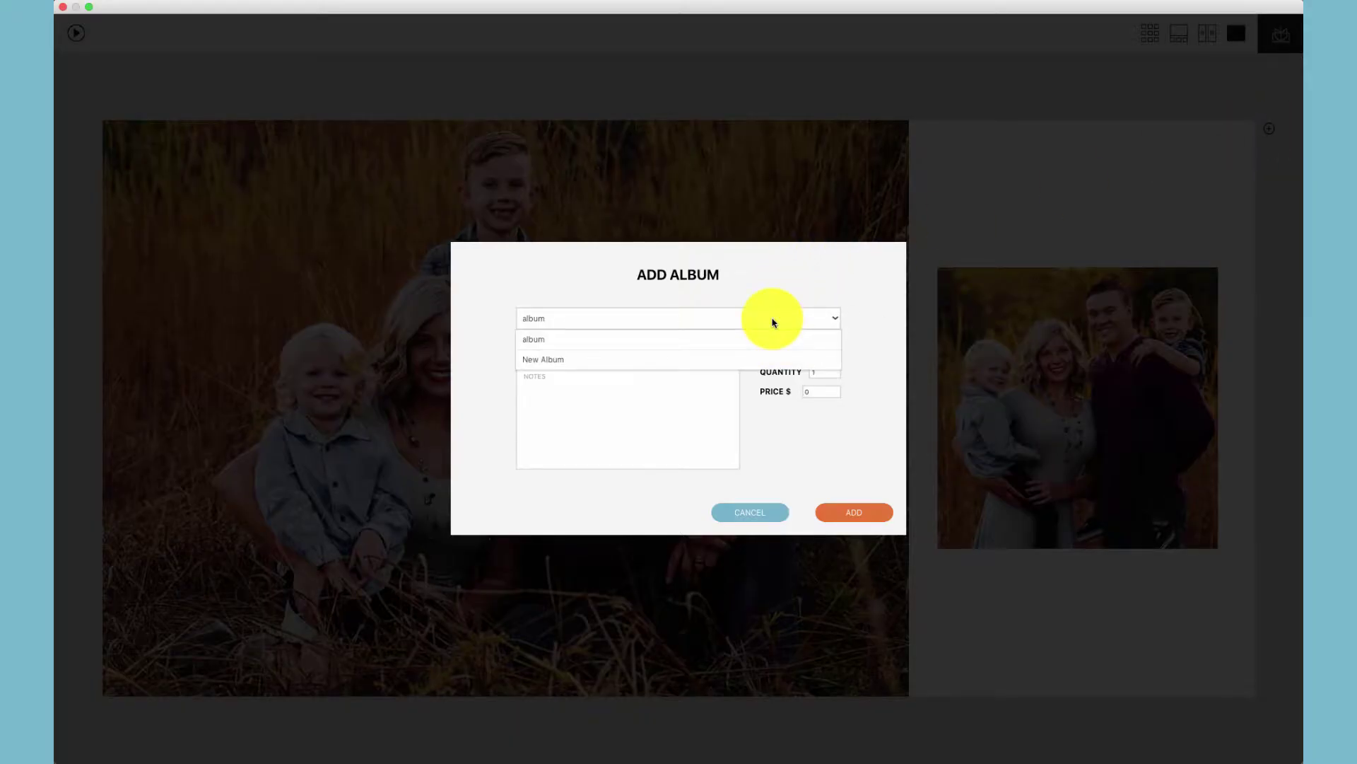
pyautogui.click(773, 323)
pyautogui.click(767, 508)
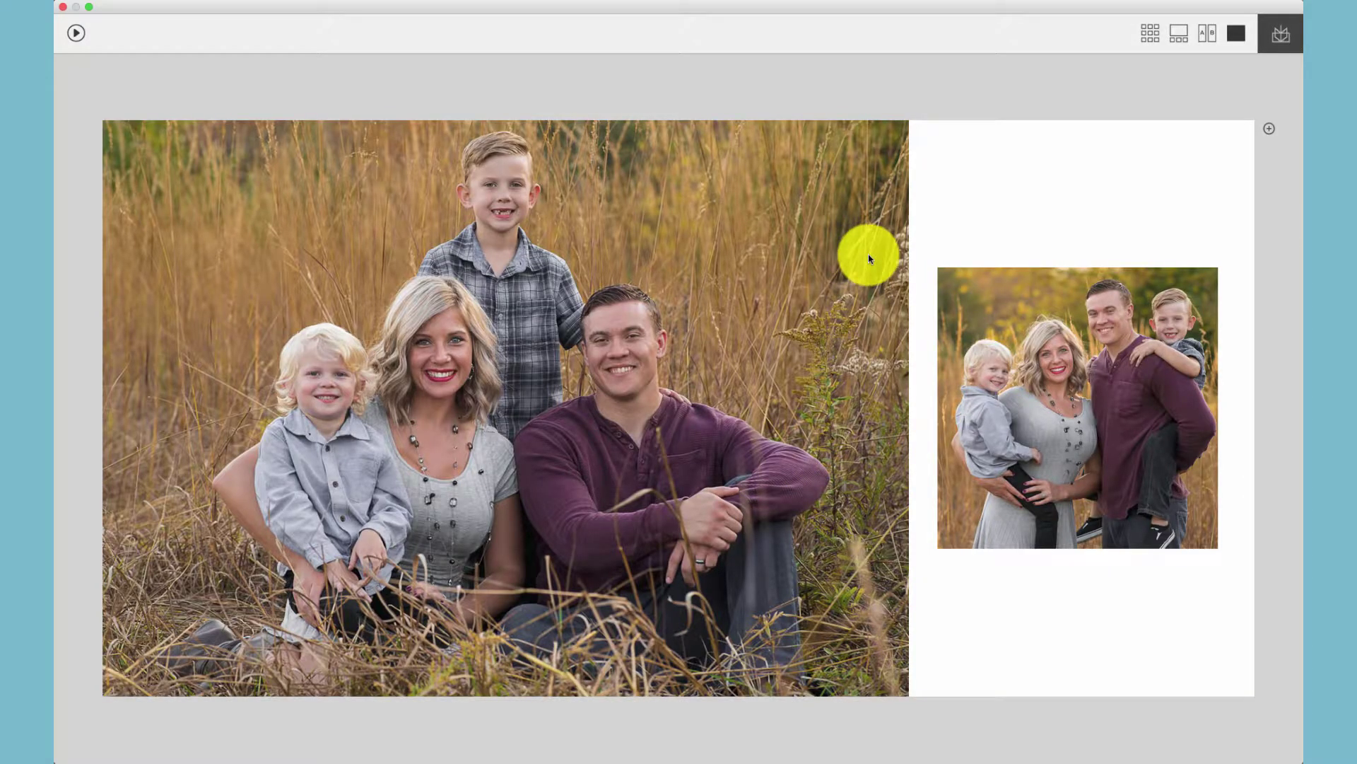
# Leave the full-screen preview for the album editor and start adding this album to an order
pyautogui.press('Escape')
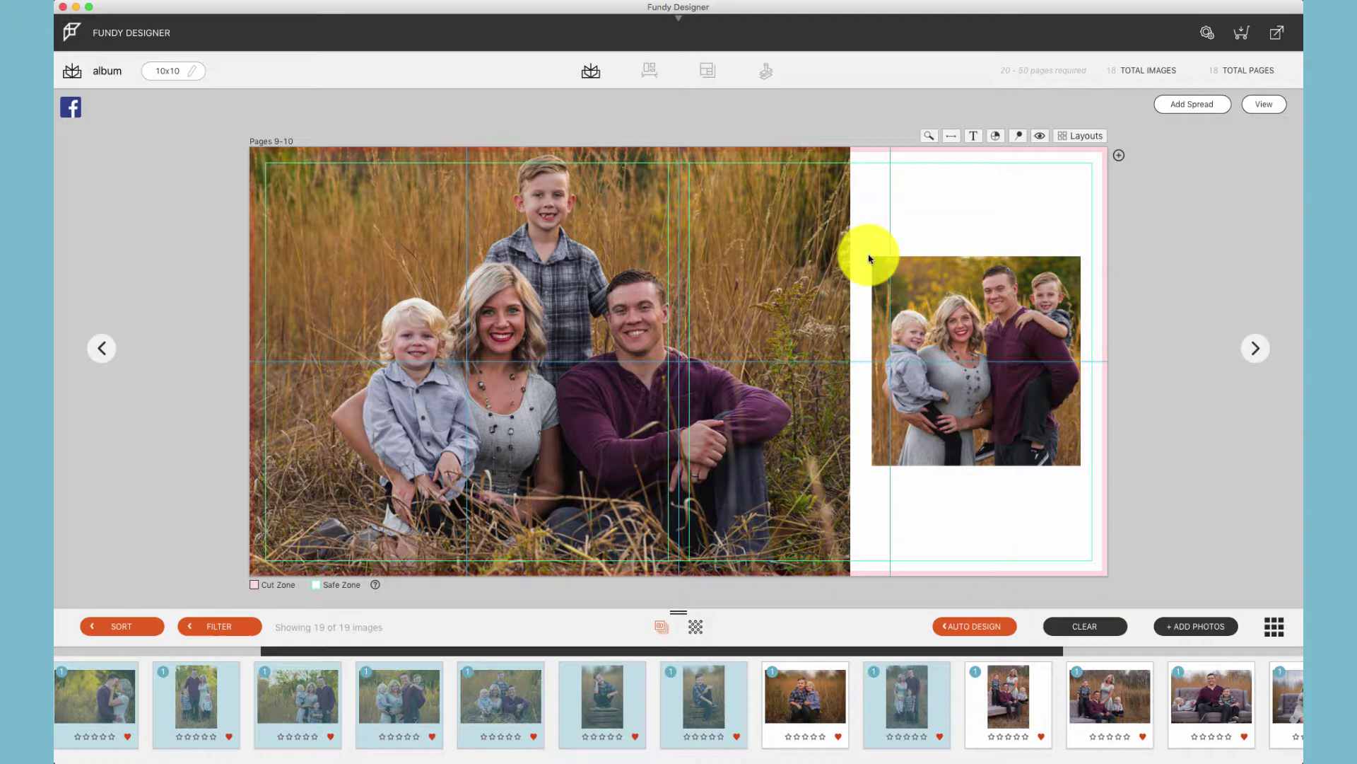
pyautogui.click(1120, 155)
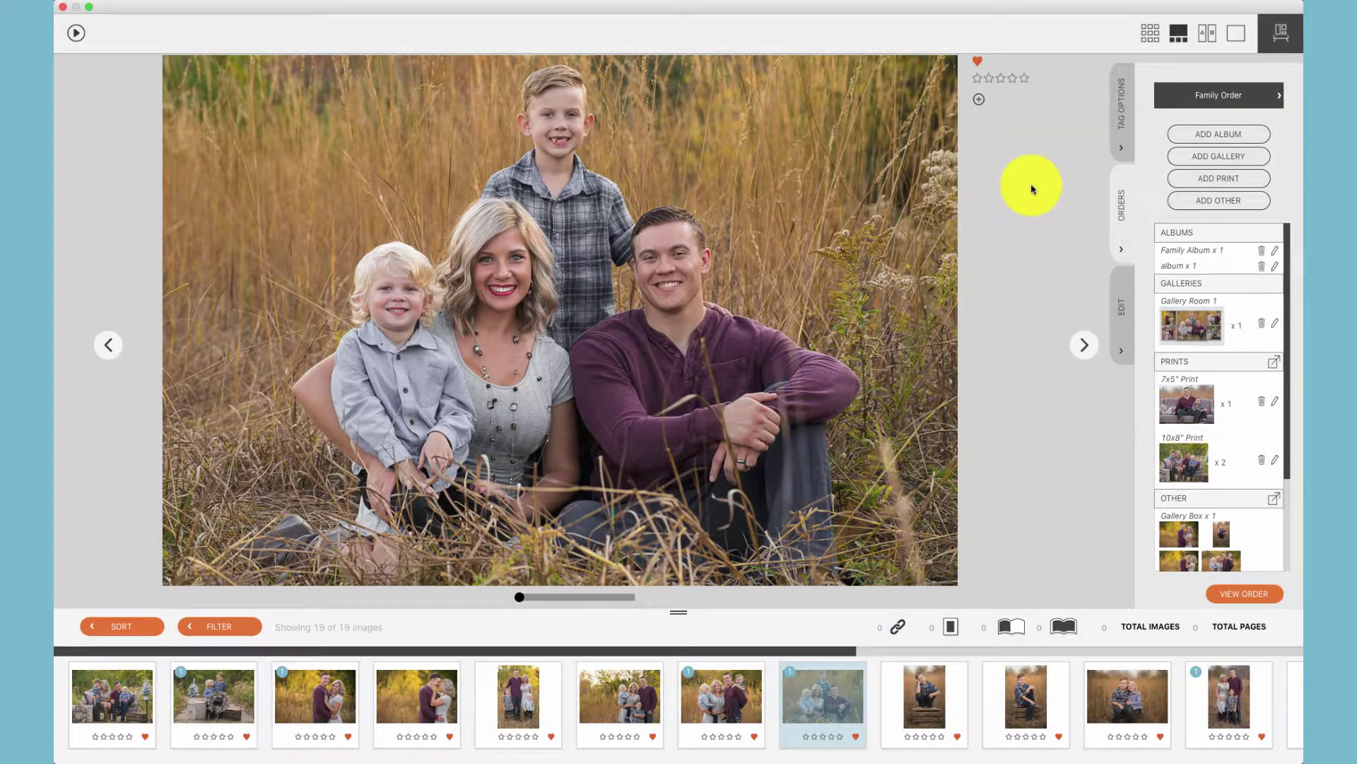
# Add a Gallery design in Room 1 to the Family Order and preview it full screen
pyautogui.click(1204, 161)
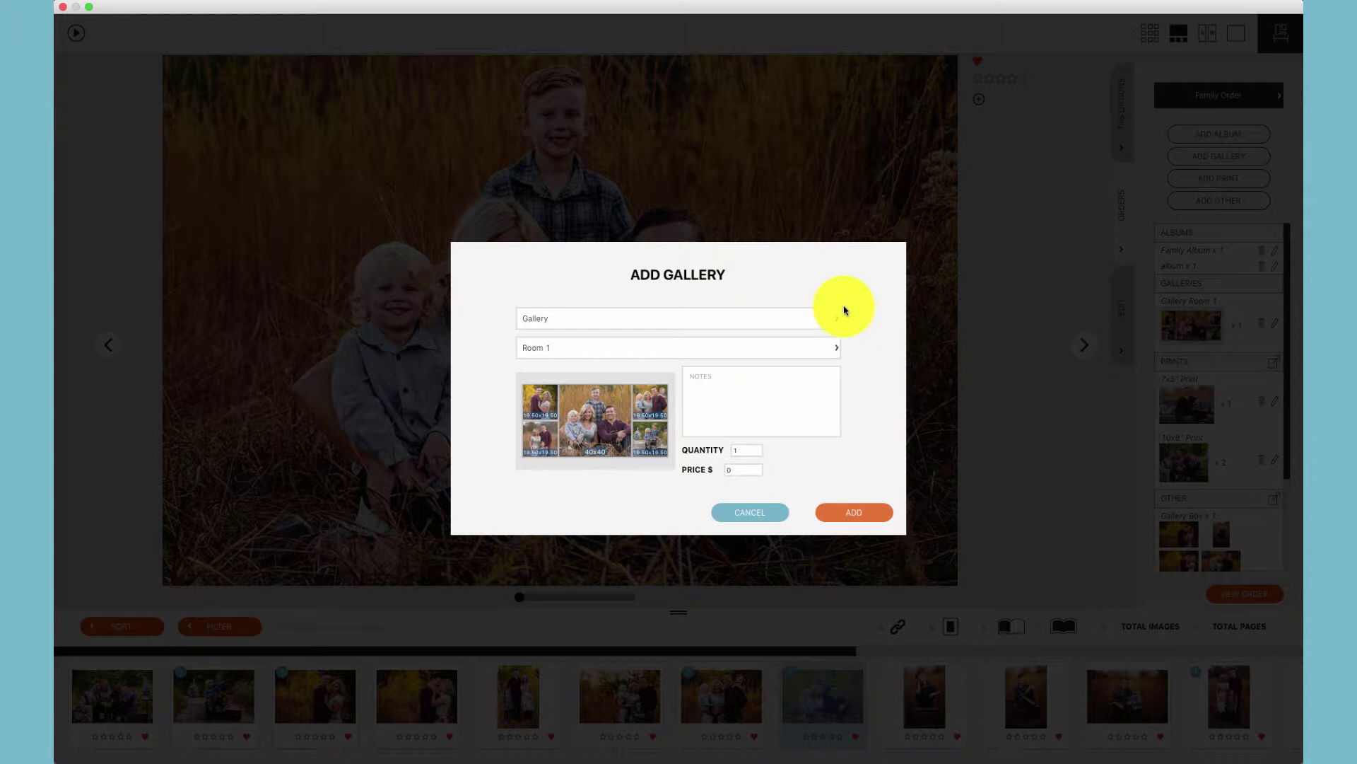
pyautogui.click(764, 319)
pyautogui.click(761, 339)
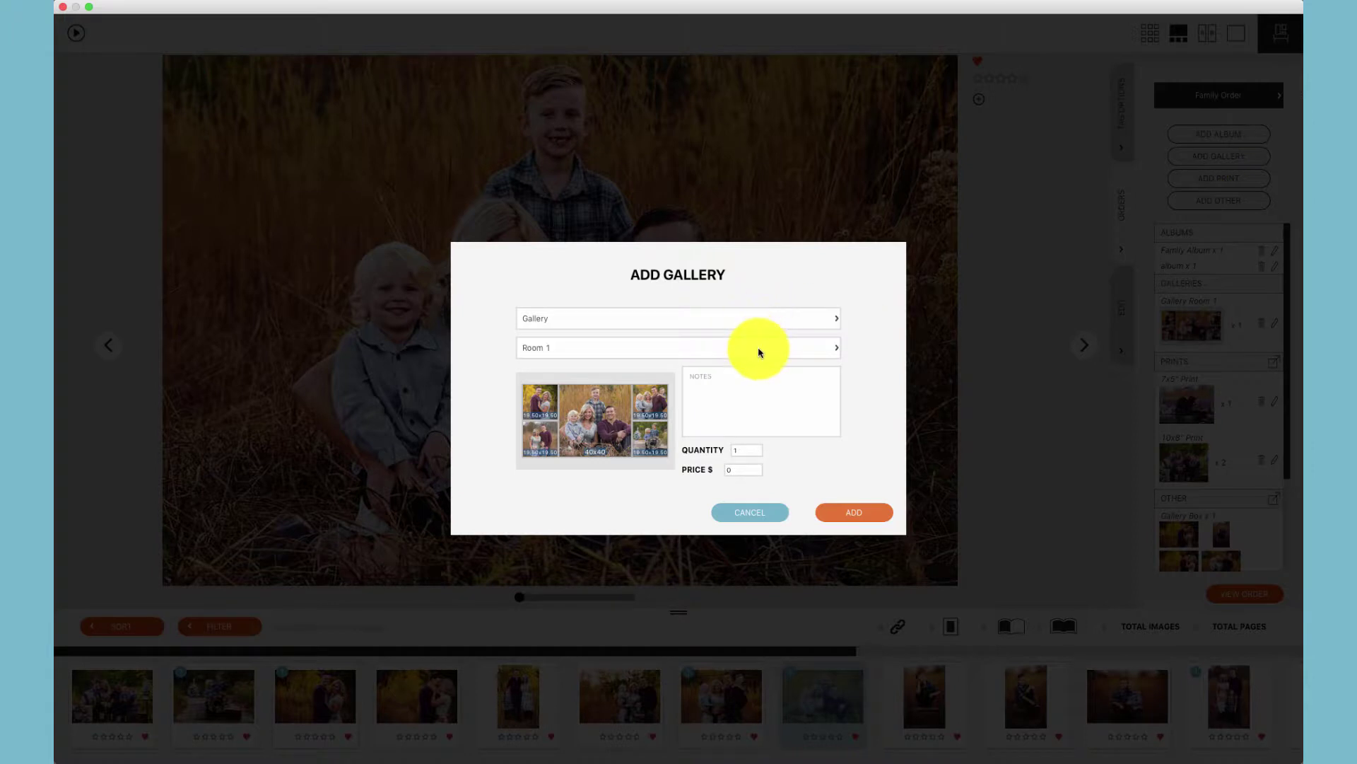
pyautogui.click(758, 348)
pyautogui.click(742, 368)
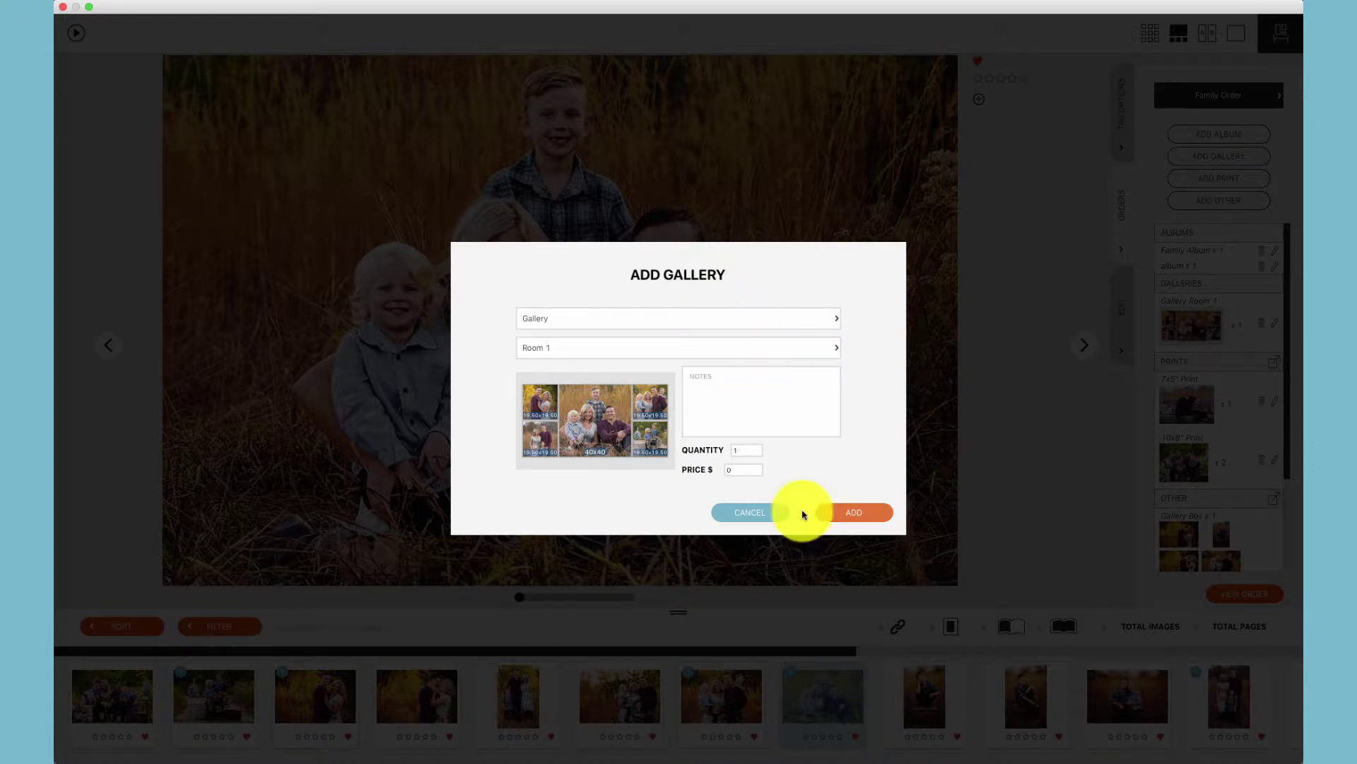
pyautogui.click(869, 517)
pyautogui.click(1234, 39)
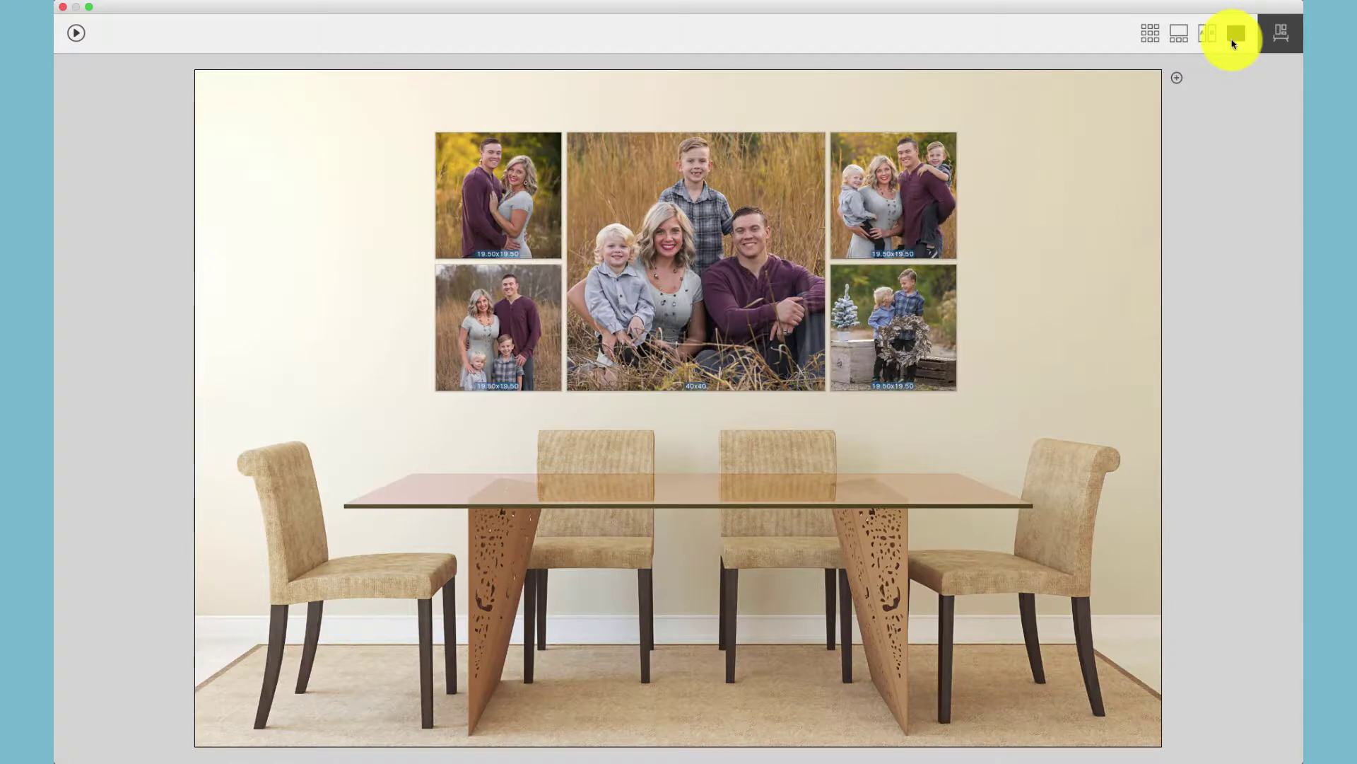
# Start adding the room layout as a Gallery item, then cancel
pyautogui.click(1177, 79)
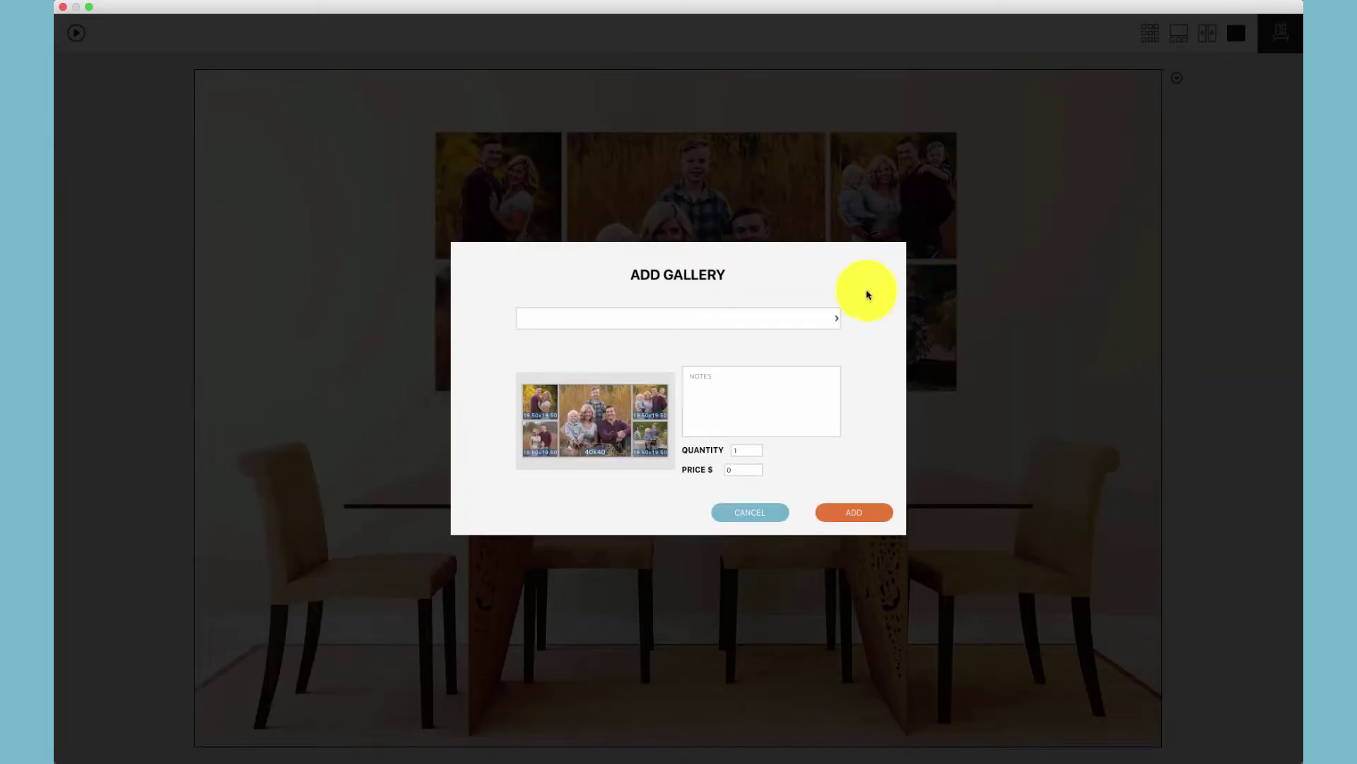
pyautogui.click(818, 316)
pyautogui.click(799, 339)
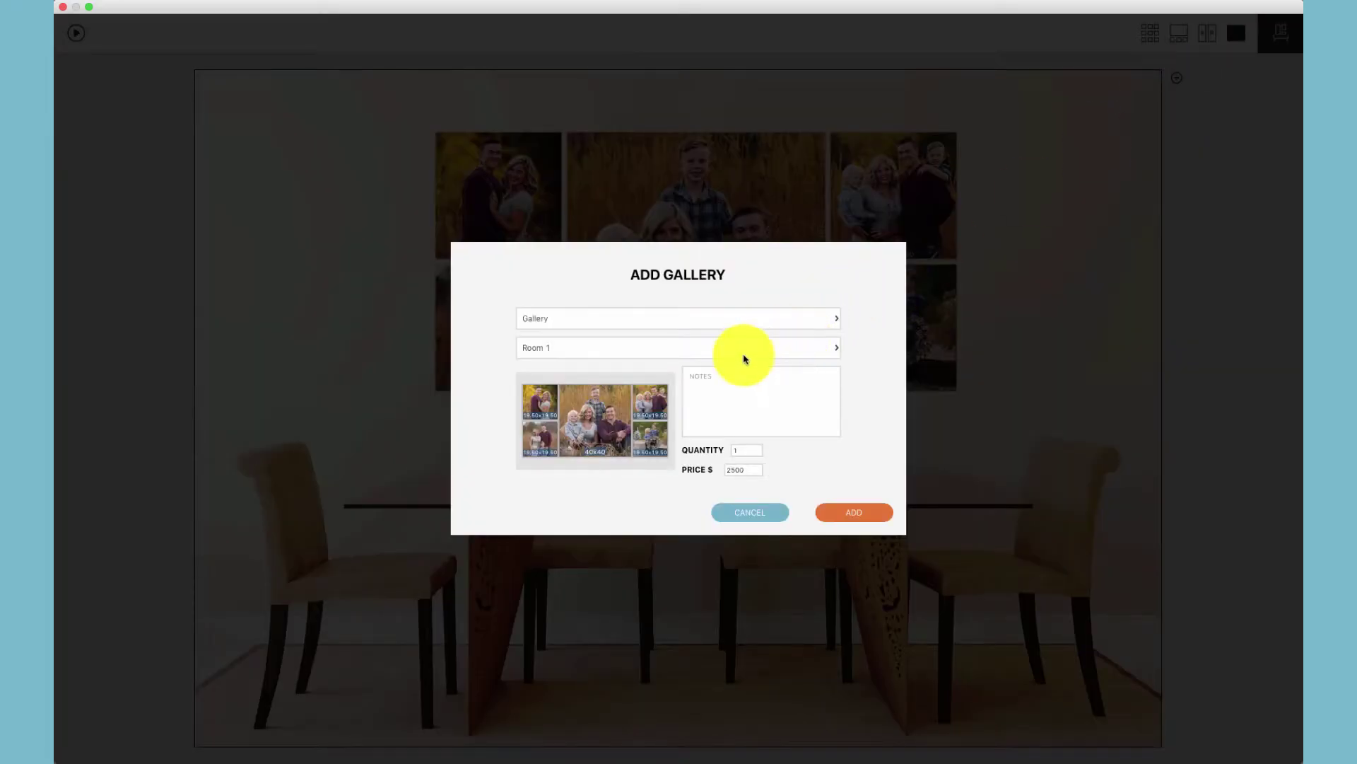
pyautogui.click(766, 514)
# Leave the full-screen room view and add the Room 1 wall as a Gallery item
pyautogui.click(1280, 32)
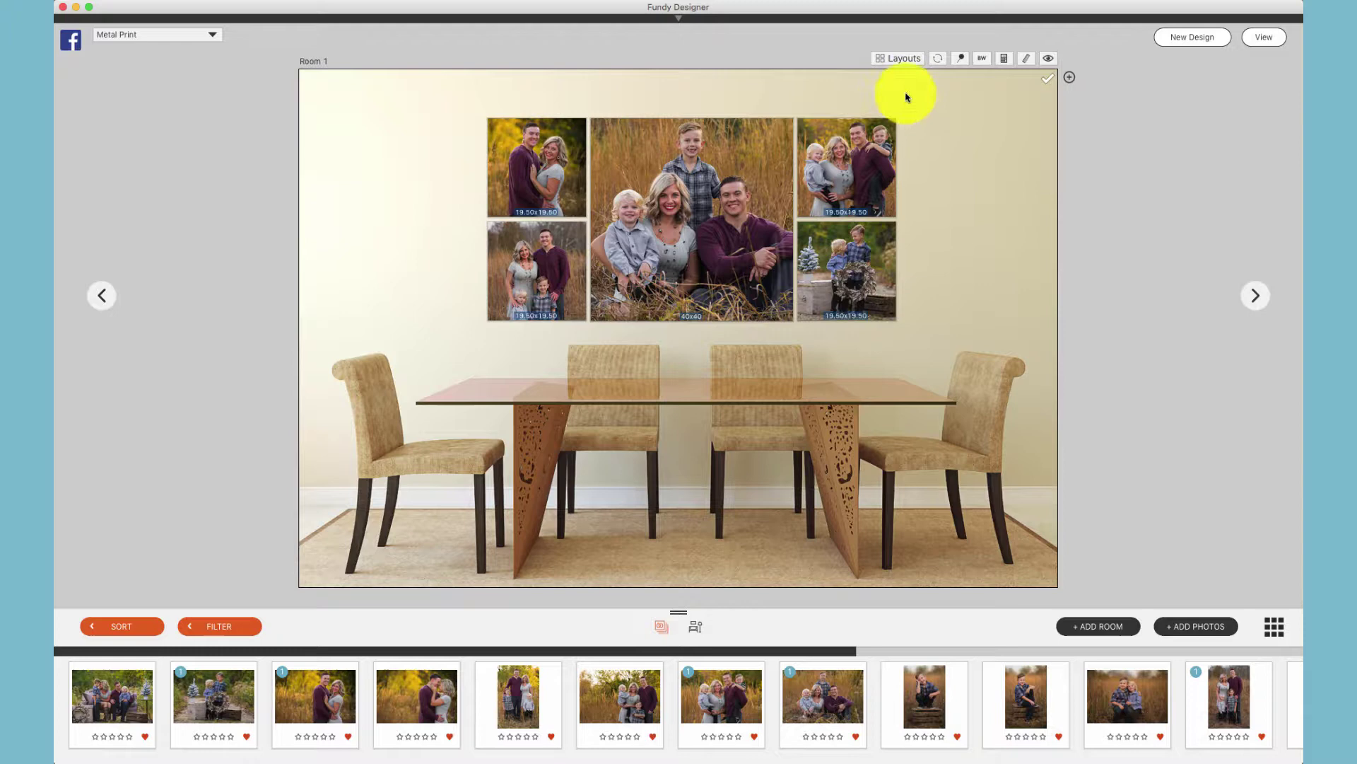
pyautogui.click(1071, 80)
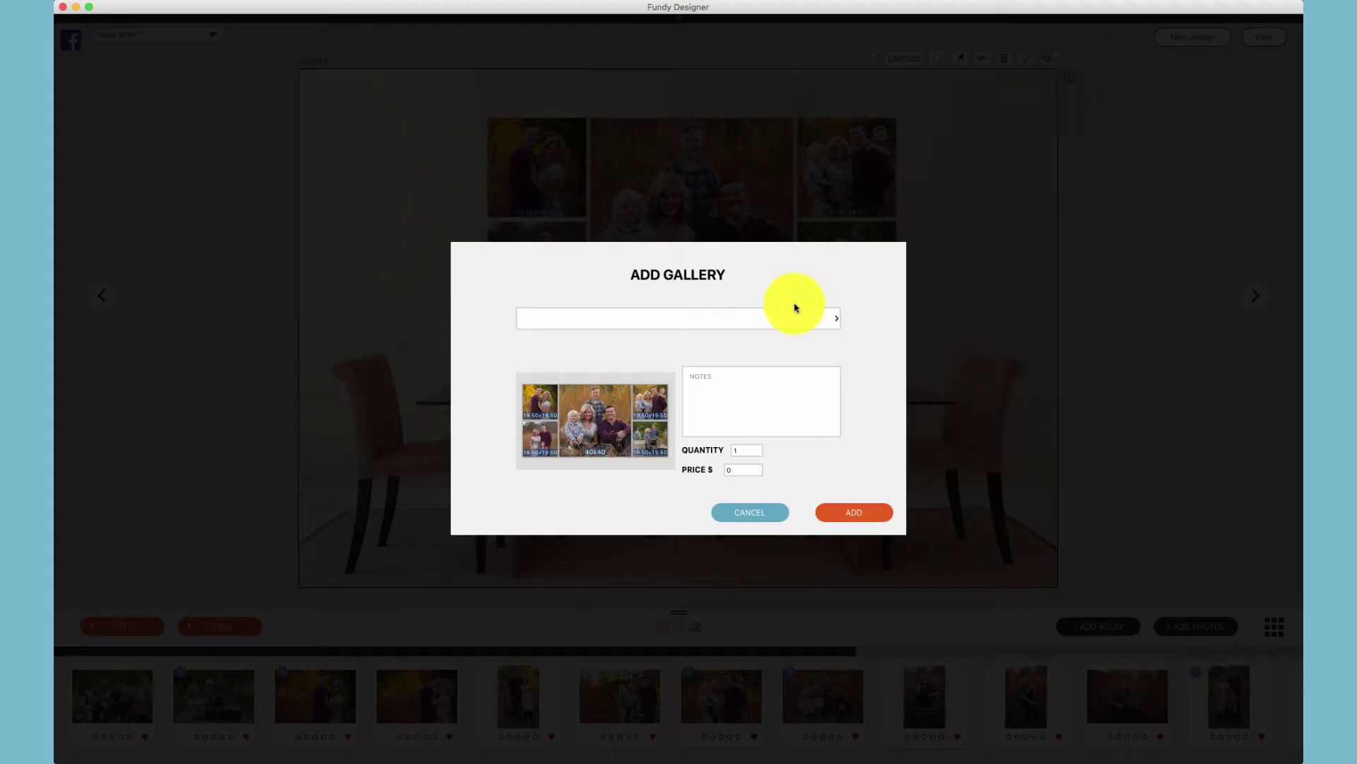
pyautogui.click(780, 317)
pyautogui.click(754, 342)
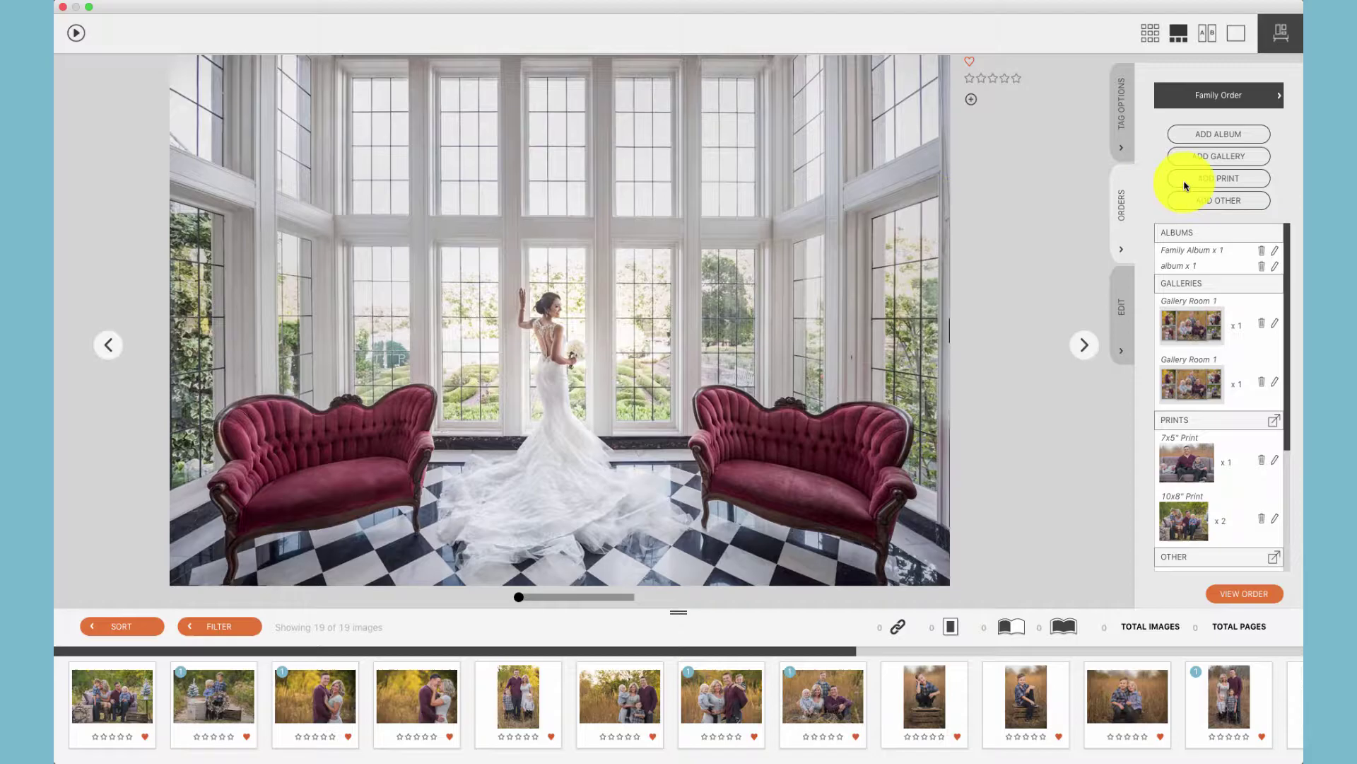
# Choose a standard Print of the bride photo and set its size to 4x6"
pyautogui.click(1218, 178)
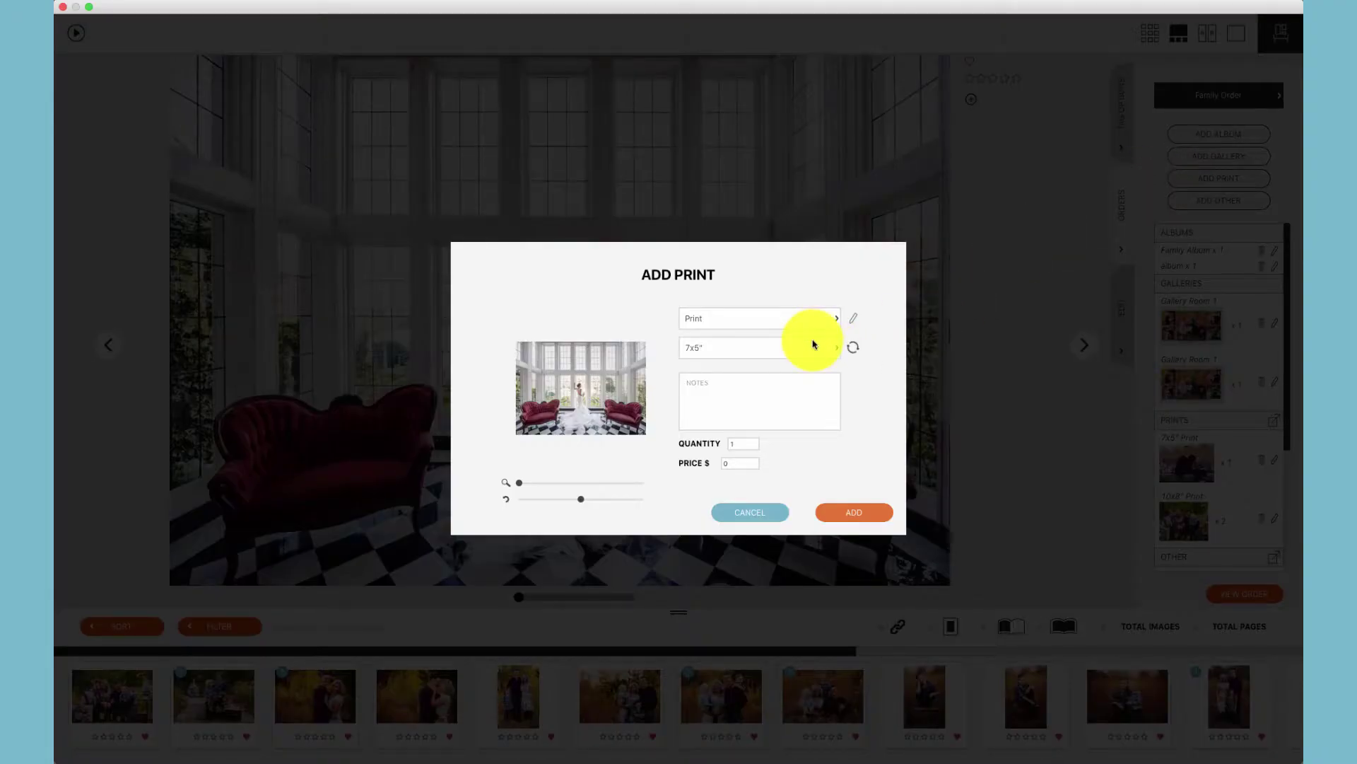
pyautogui.click(810, 325)
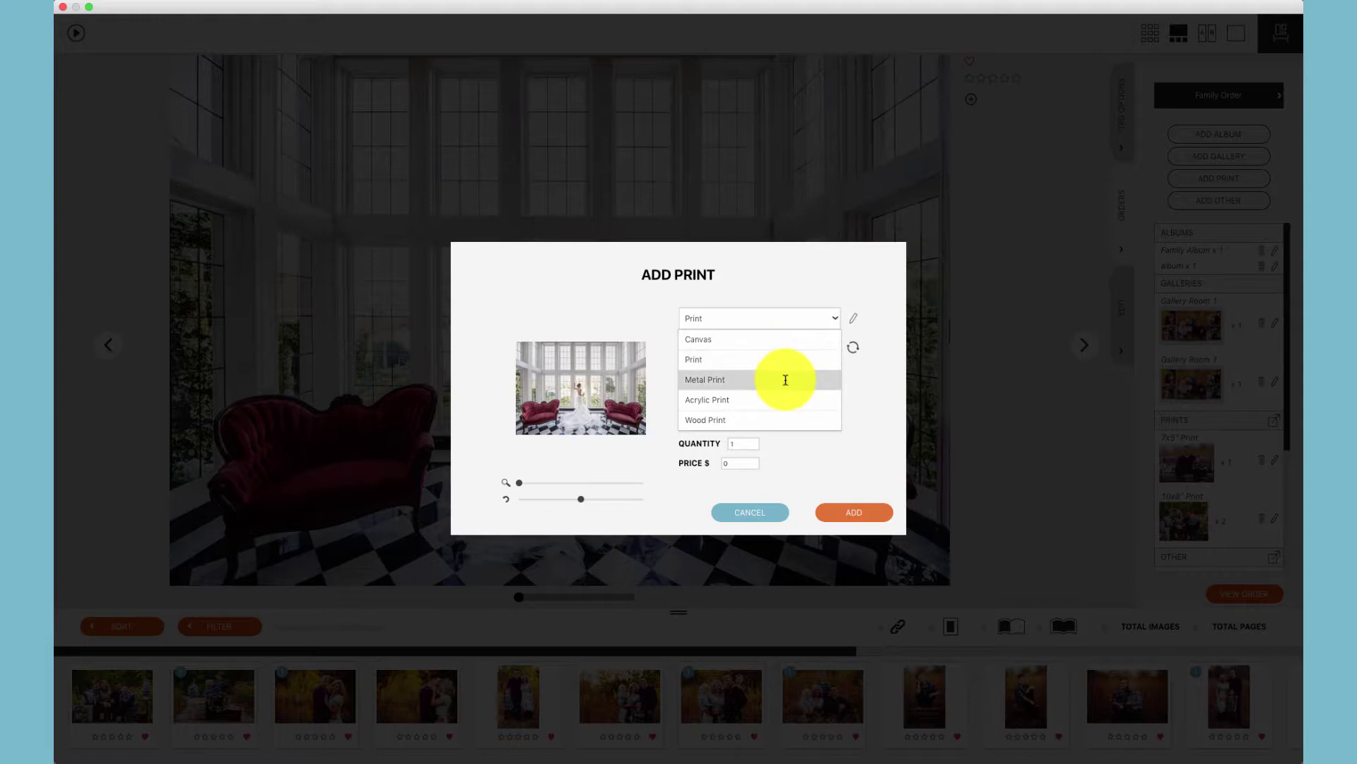
pyautogui.click(773, 360)
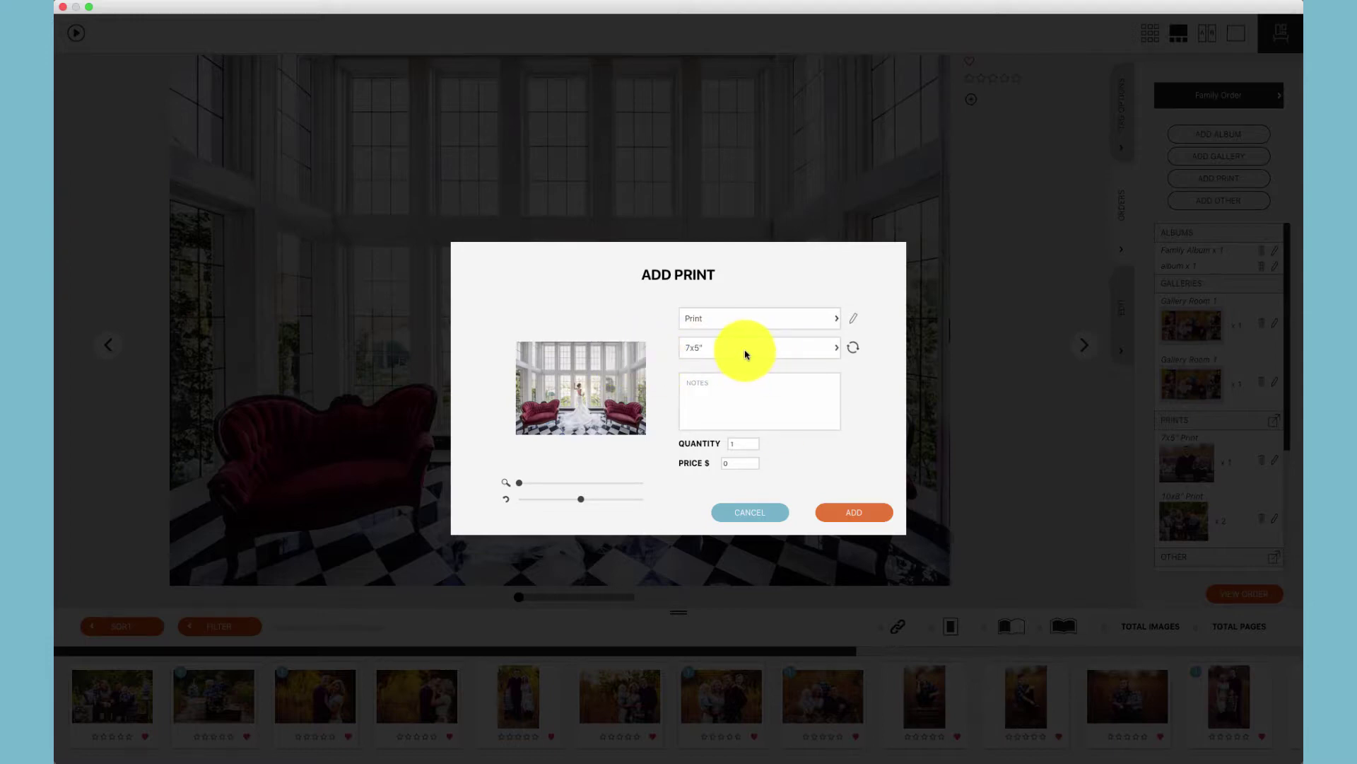
pyautogui.click(744, 353)
pyautogui.click(745, 354)
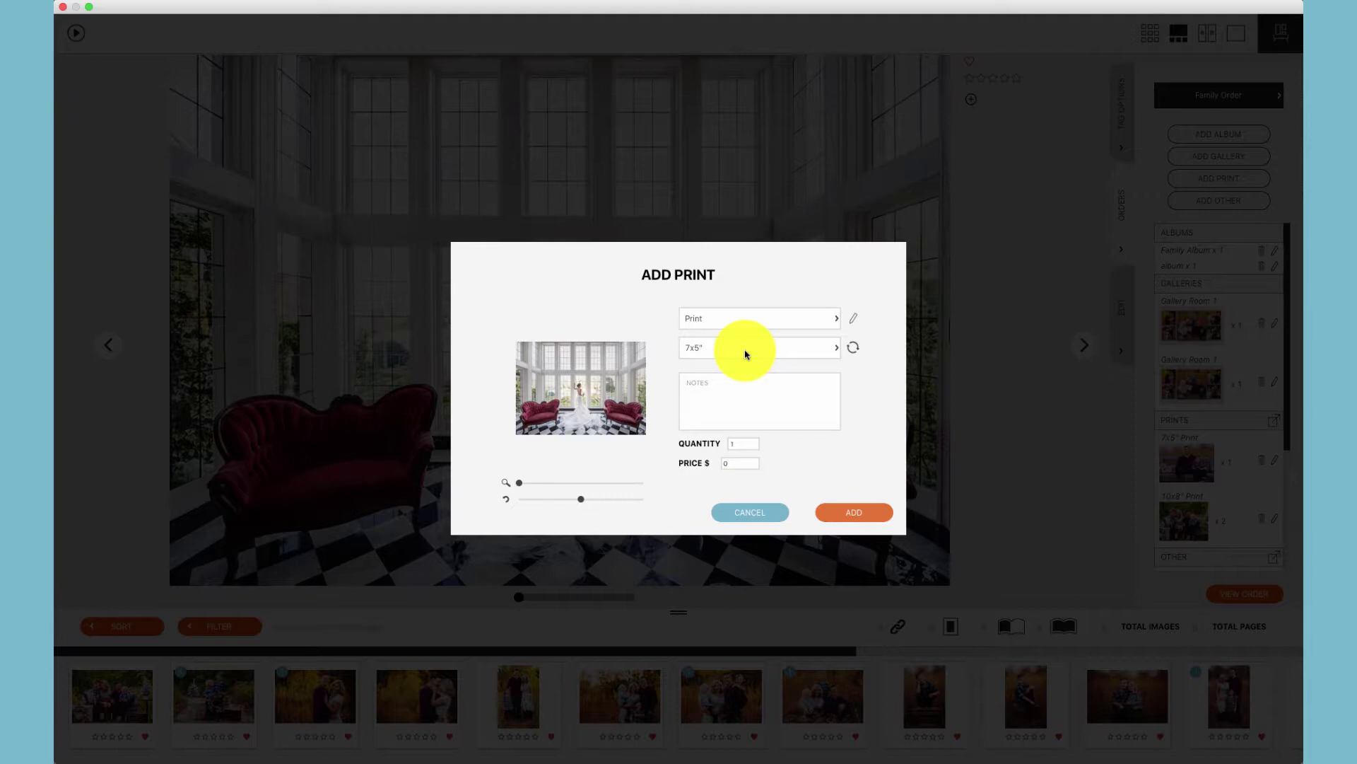
pyautogui.click(853, 348)
pyautogui.click(853, 347)
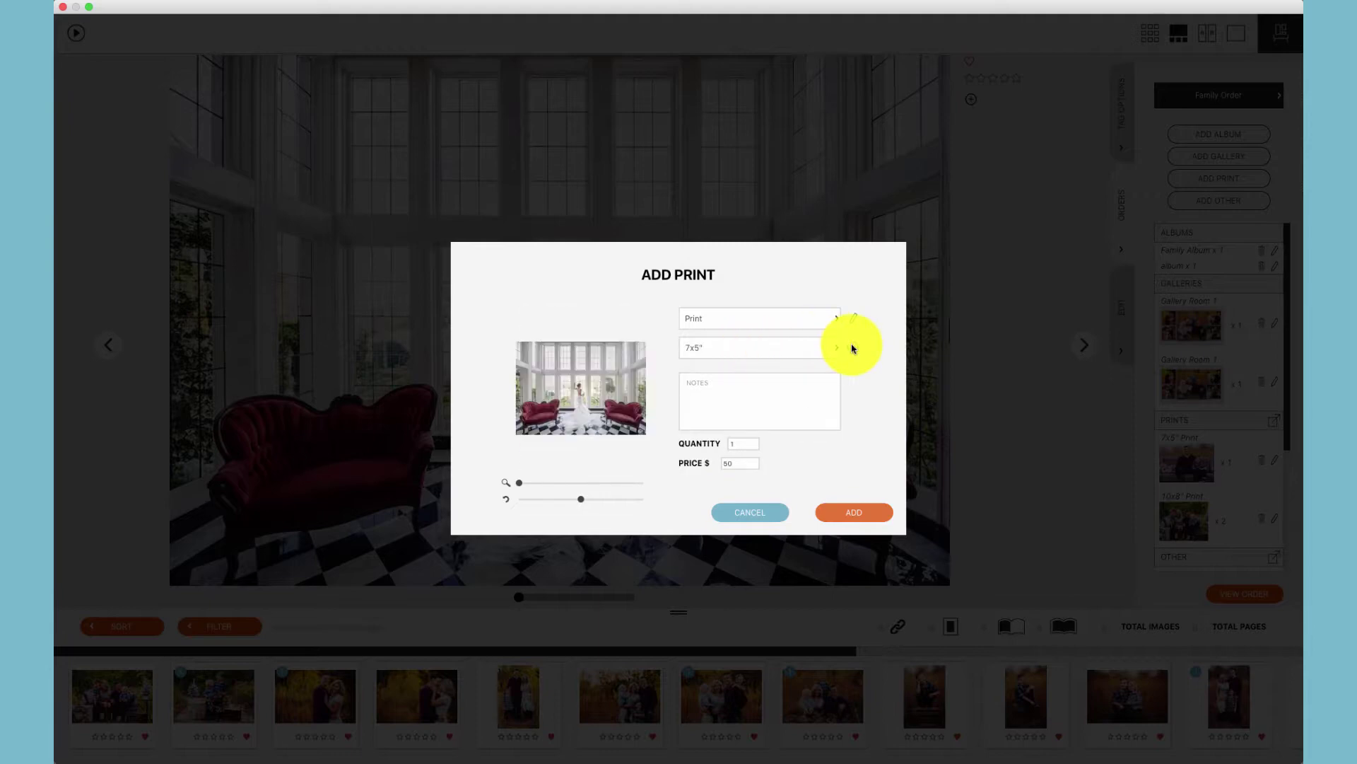
pyautogui.click(853, 347)
pyautogui.click(853, 348)
pyautogui.click(853, 348)
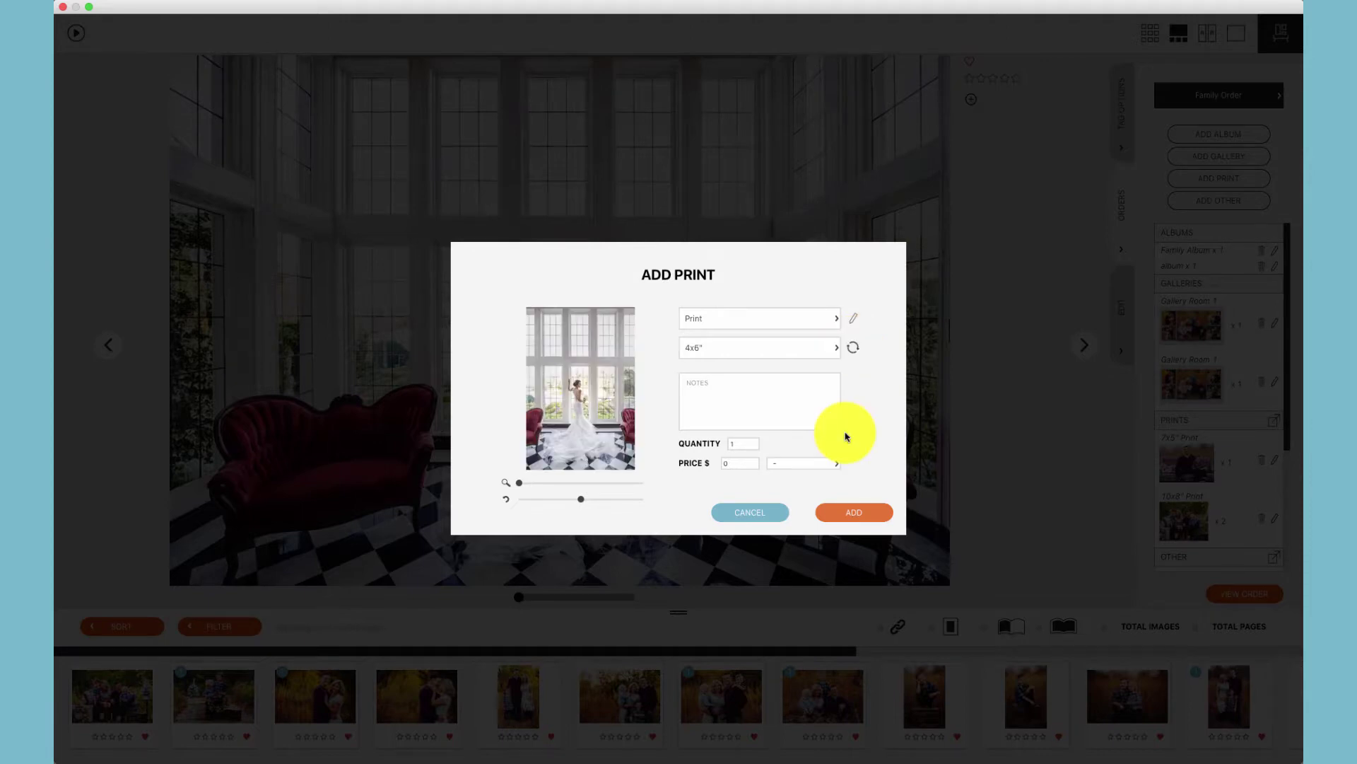
# Apply the Tier 1 price of 40 and add the 4x6" print to the order
pyautogui.click(819, 466)
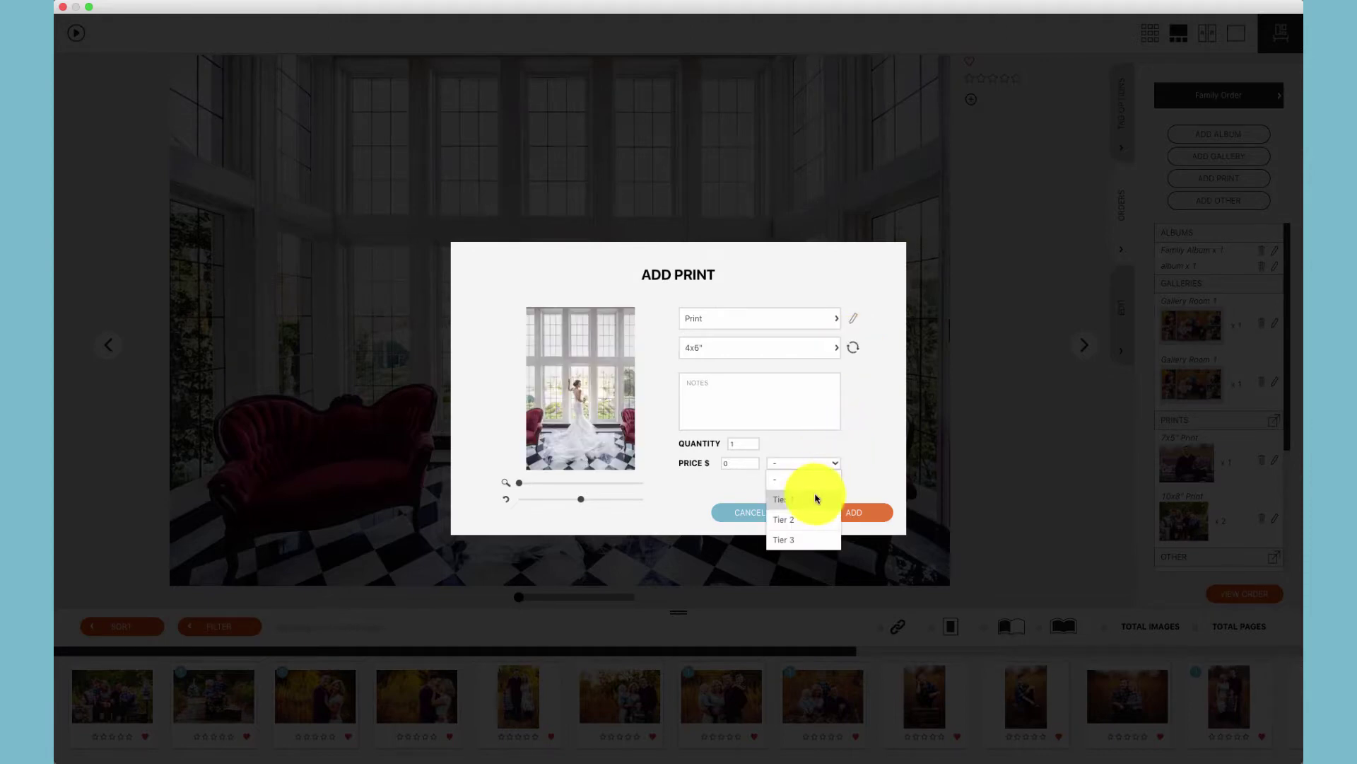
pyautogui.click(816, 499)
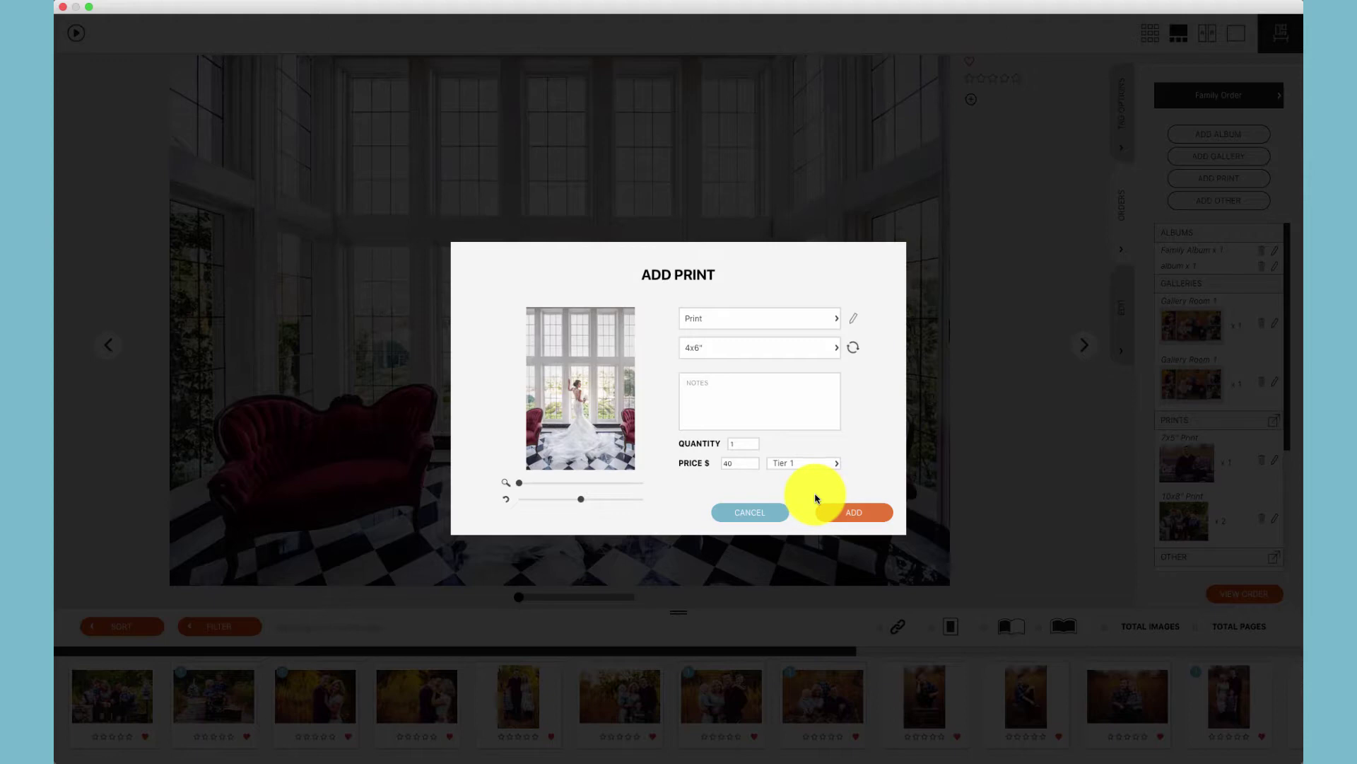
pyautogui.click(849, 512)
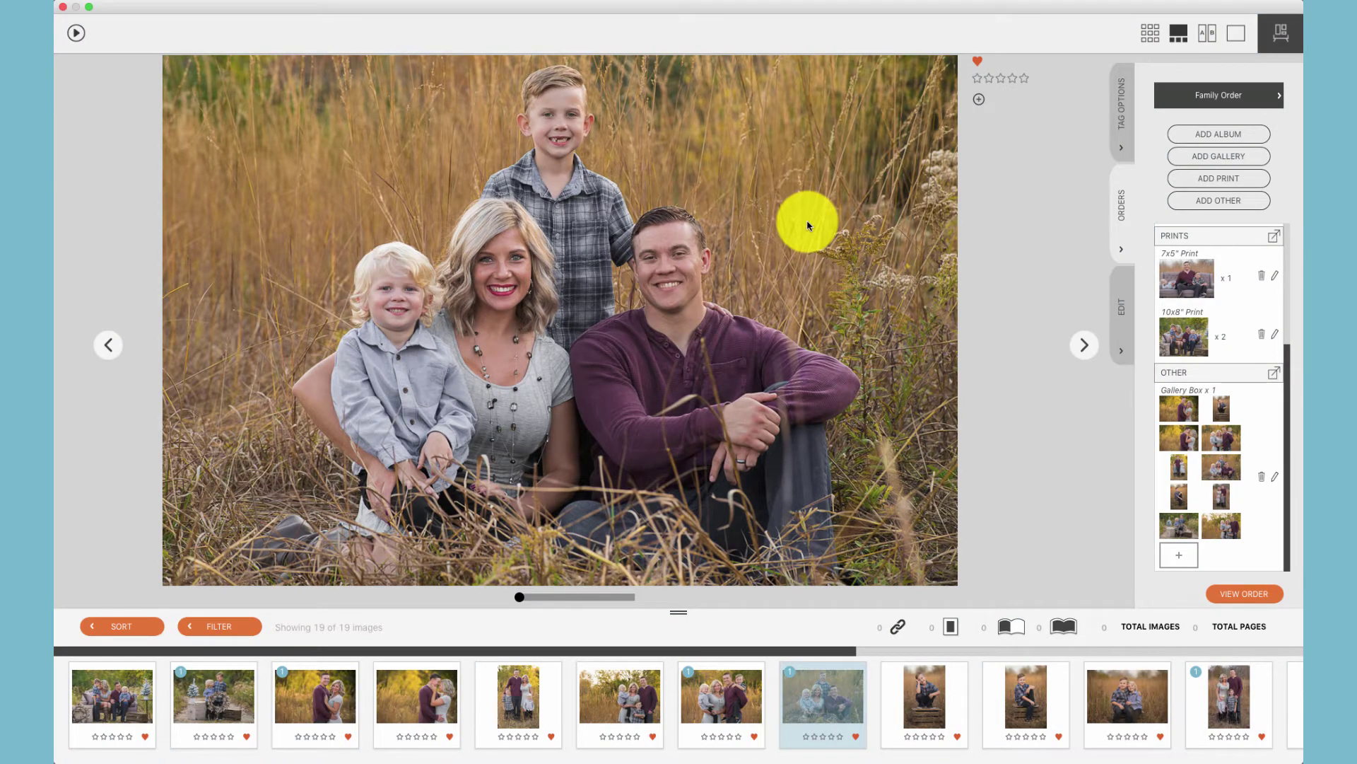
# Add an Other item titled 'Name' with quantity 1 below the Gallery Box
pyautogui.click(1220, 200)
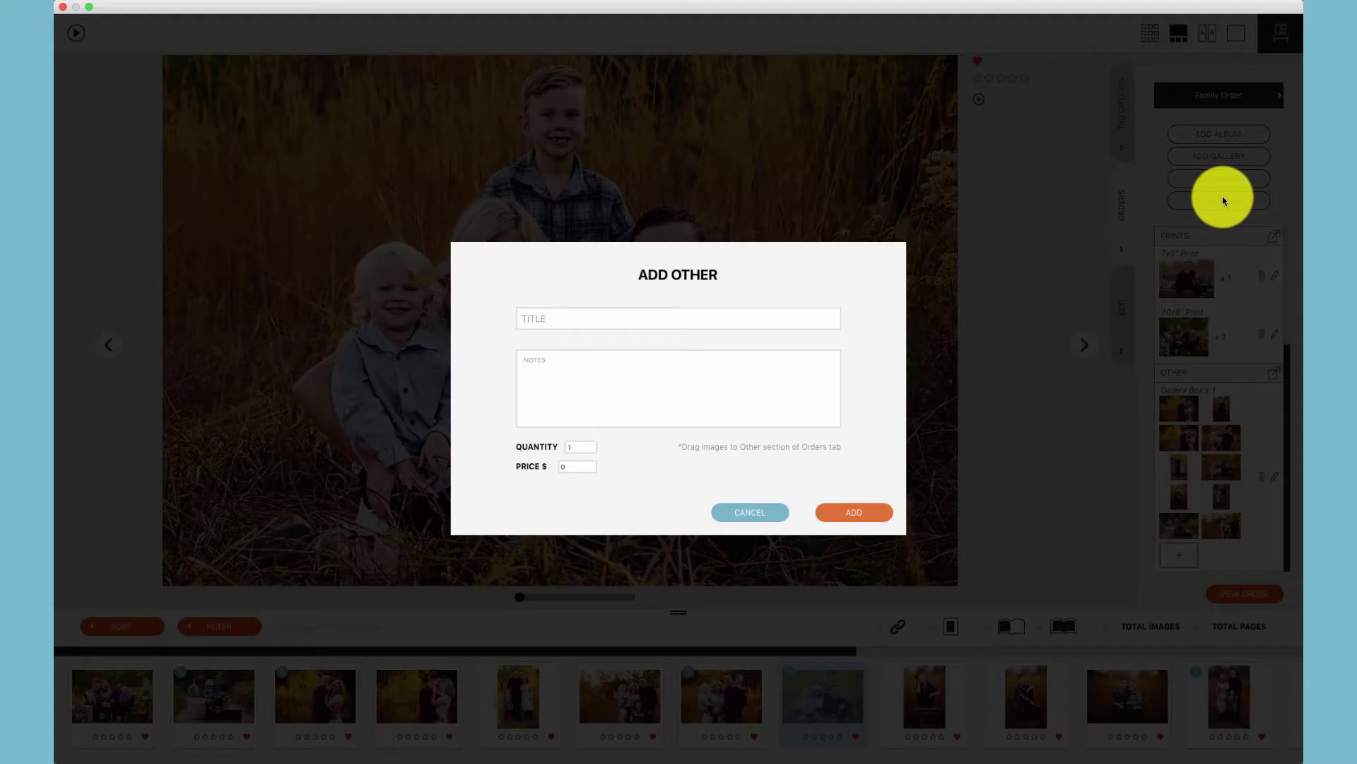
pyautogui.click(716, 314)
pyautogui.write('Name')
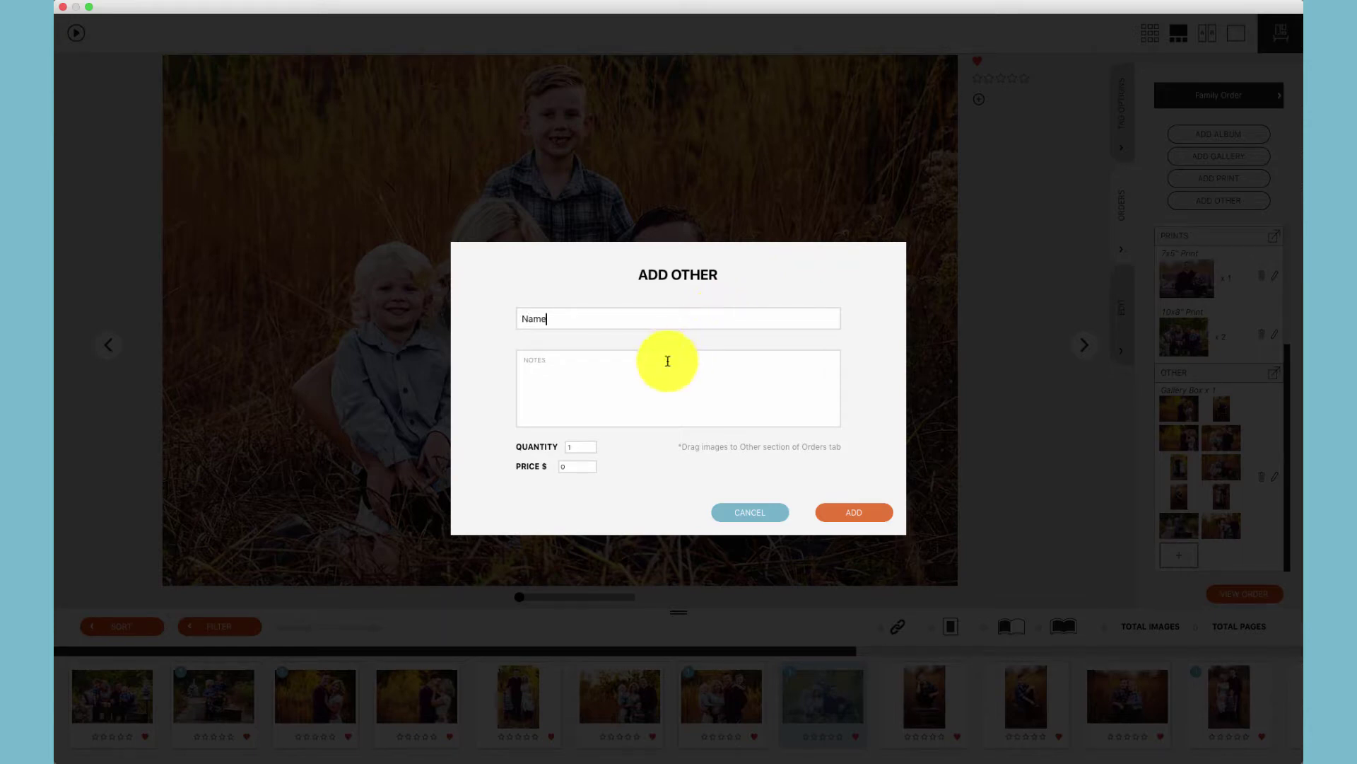
pyautogui.click(627, 376)
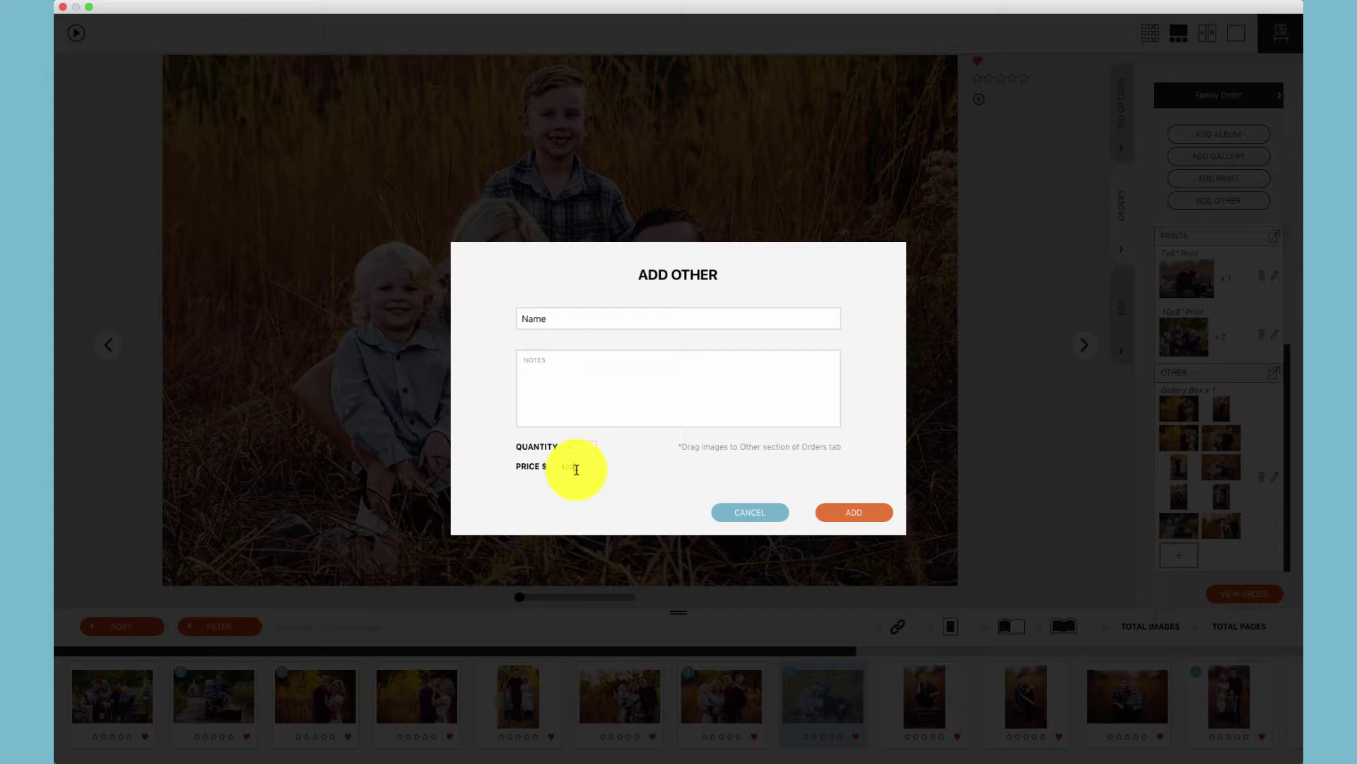
pyautogui.click(833, 512)
pyautogui.scroll(-5, 1202, 464)
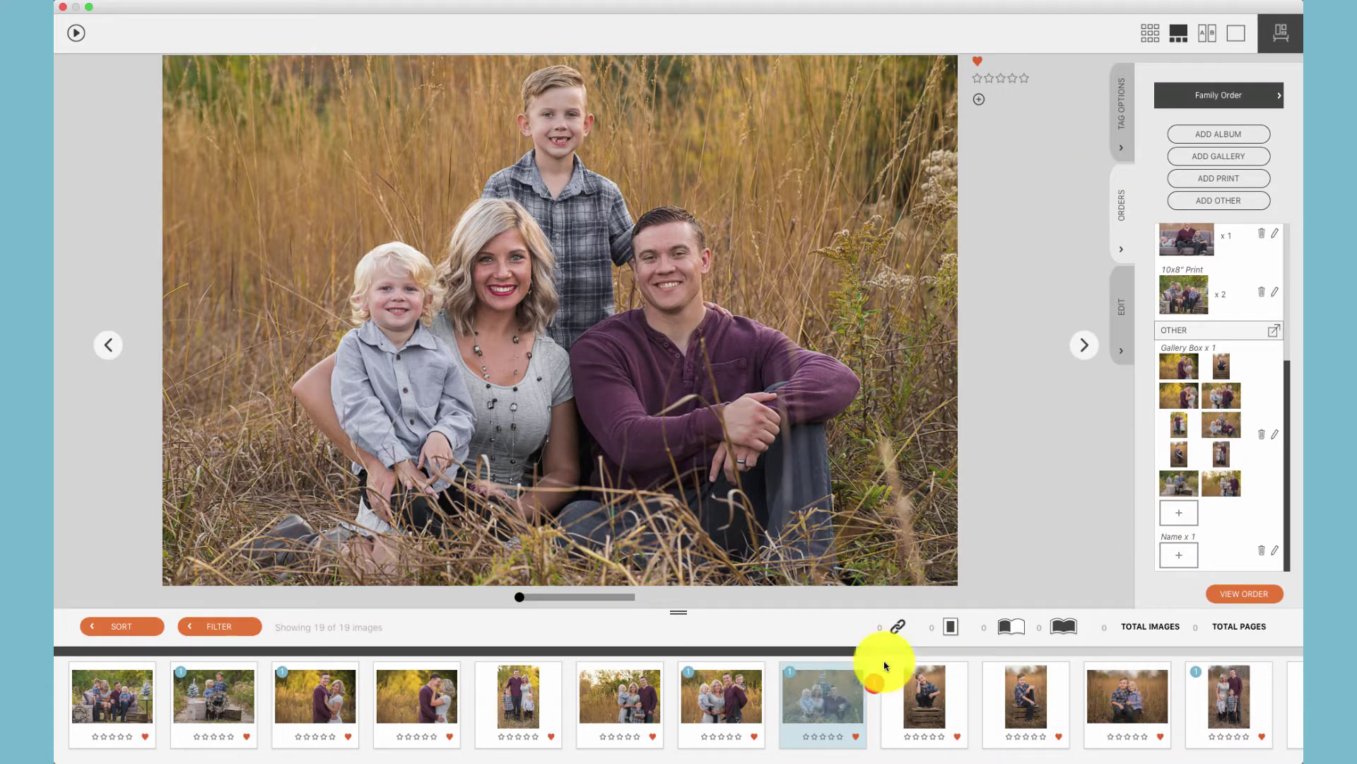
# Attach the current family photo and the second-row grid photos to the Name item
pyautogui.click(1178, 554)
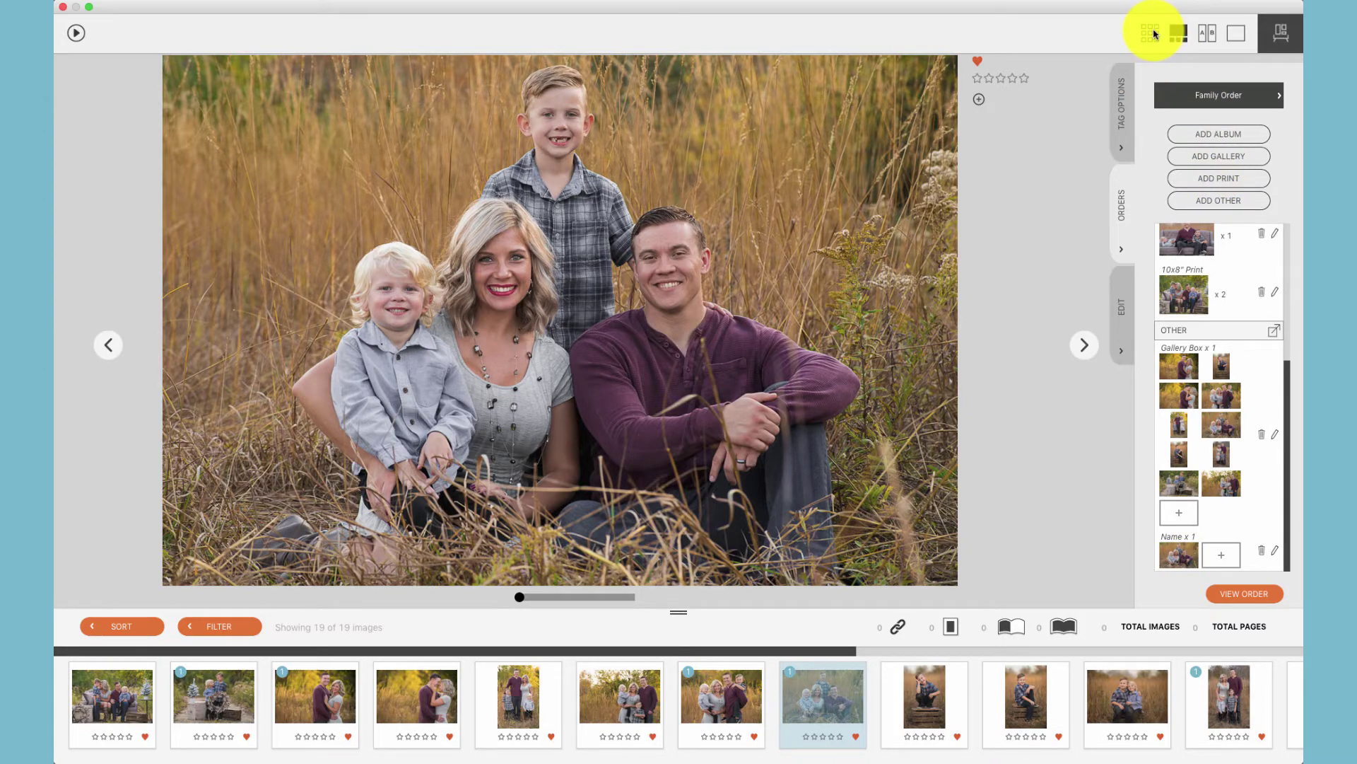
pyautogui.click(1154, 33)
pyautogui.click(146, 243)
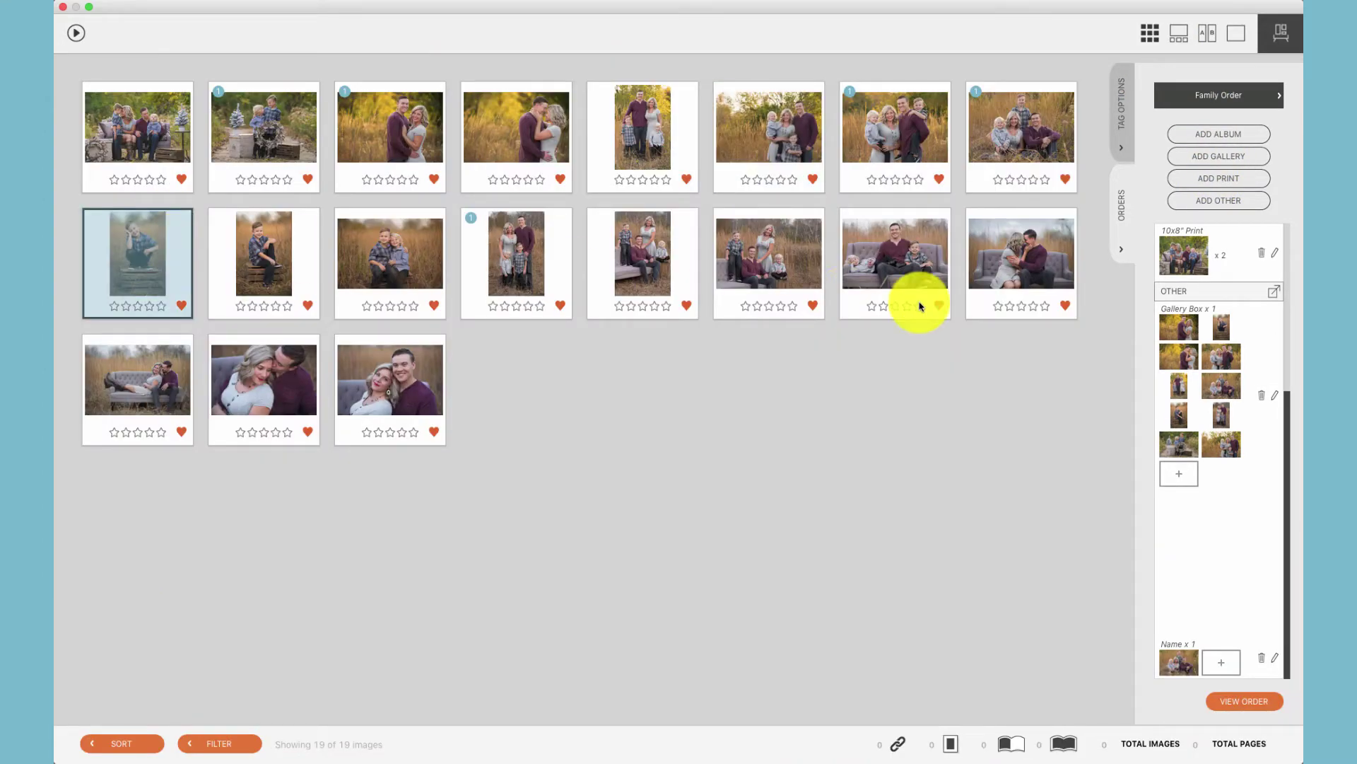
pyautogui.keyDown('shift'); pyautogui.click(896, 264); pyautogui.keyUp('shift')
pyautogui.moveTo(896, 264); pyautogui.dragTo(1221, 663)
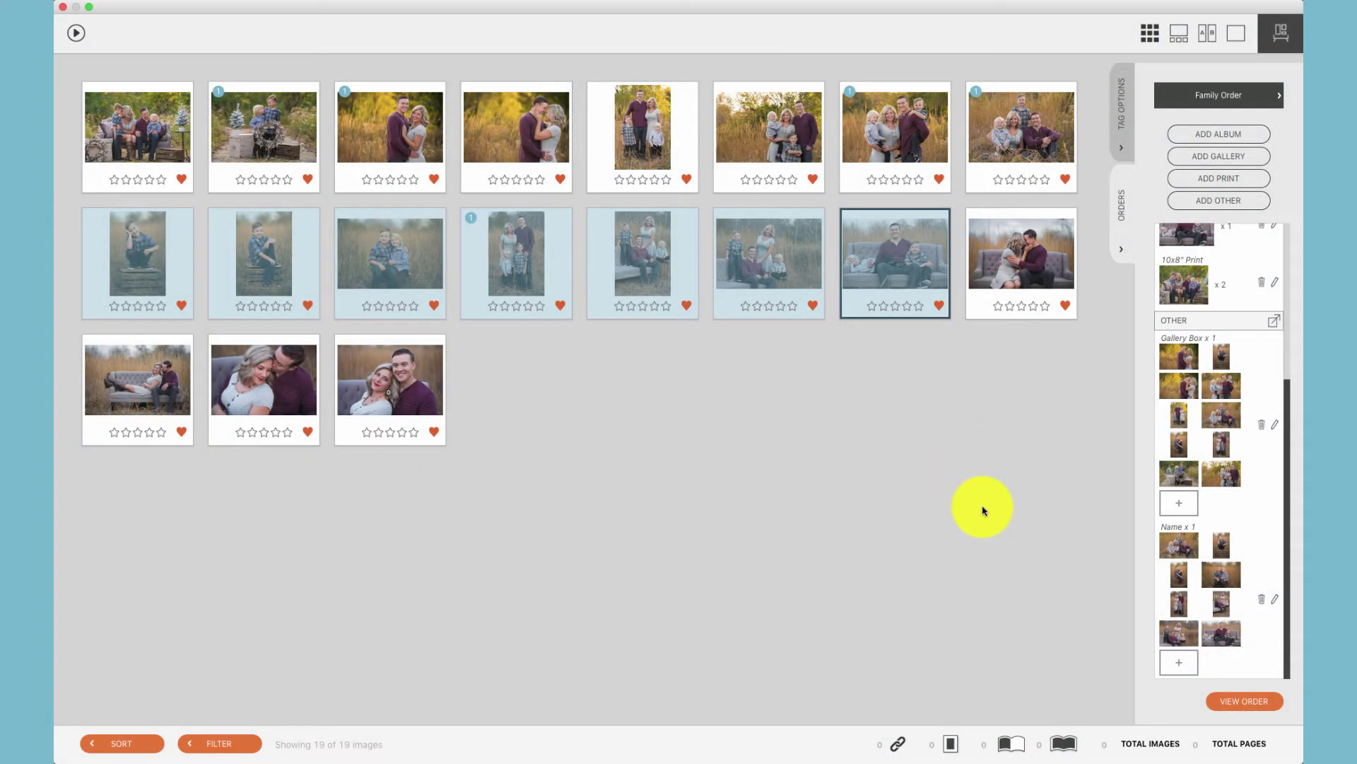
pyautogui.click(1241, 703)
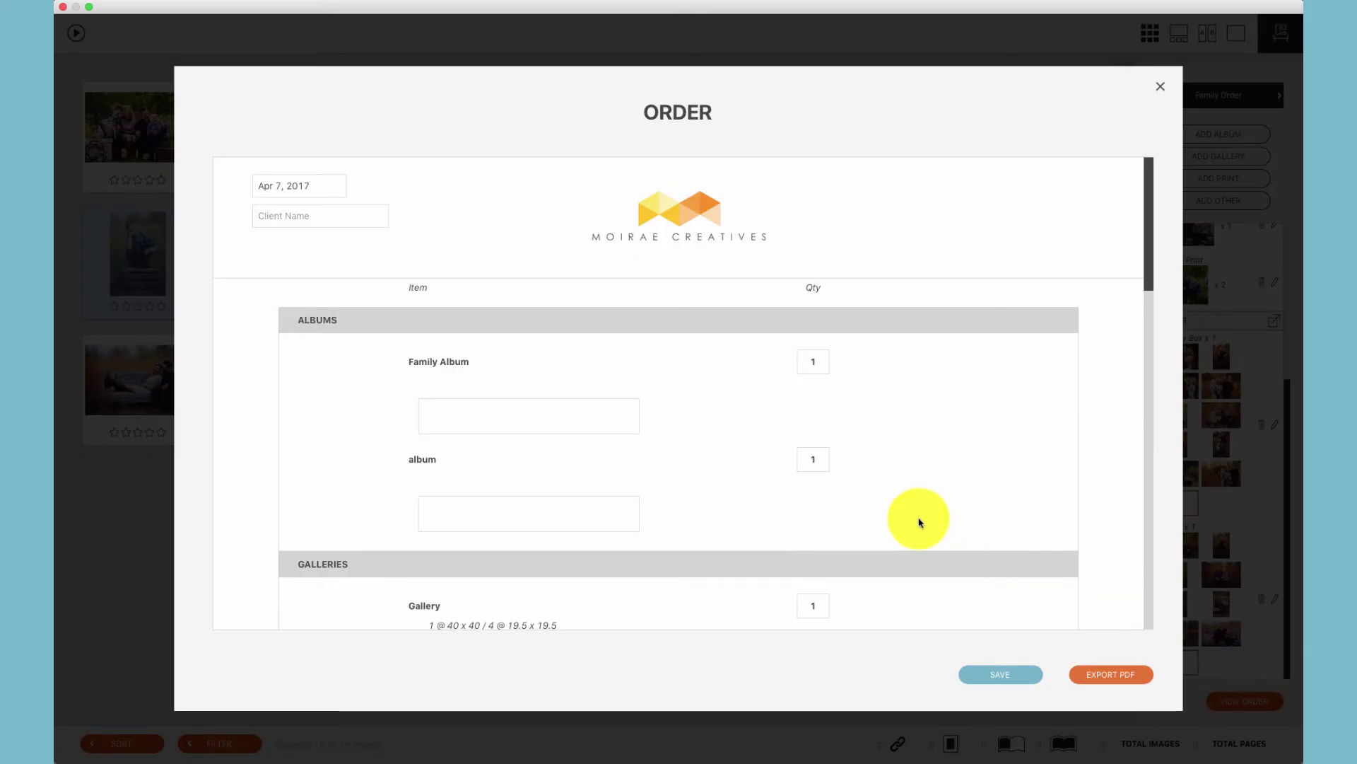
pyautogui.scroll(-5, 917, 523)
pyautogui.scroll(-10, 919, 524)
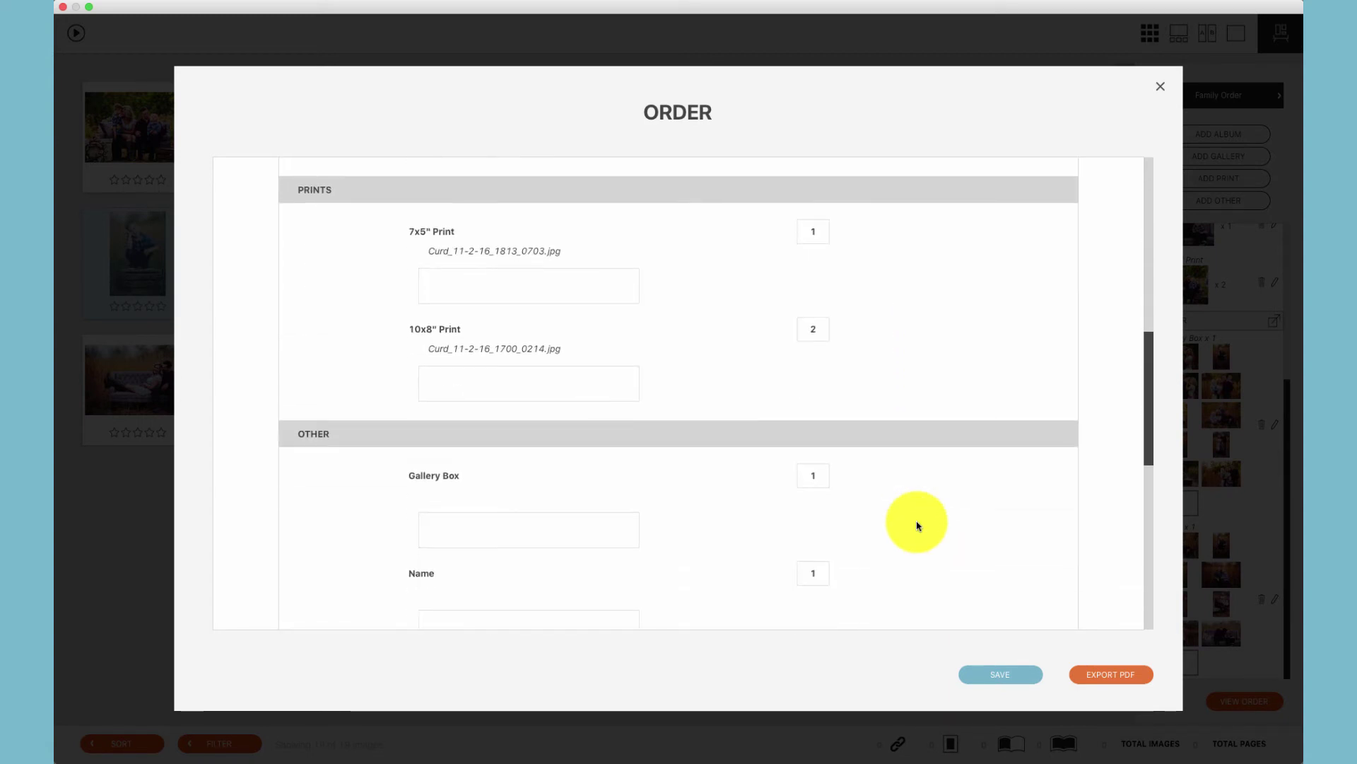
pyautogui.scroll(-5, 918, 526)
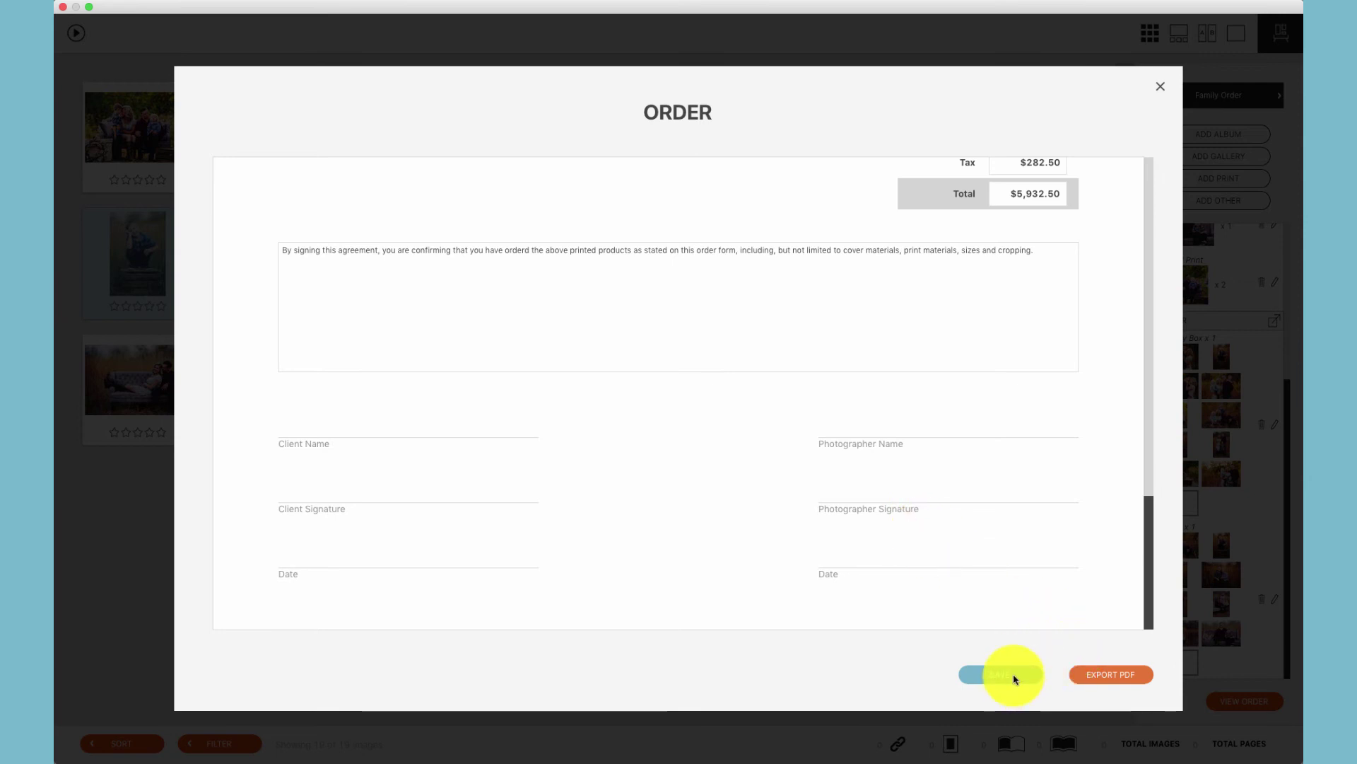
pyautogui.scroll(5, 966, 490)
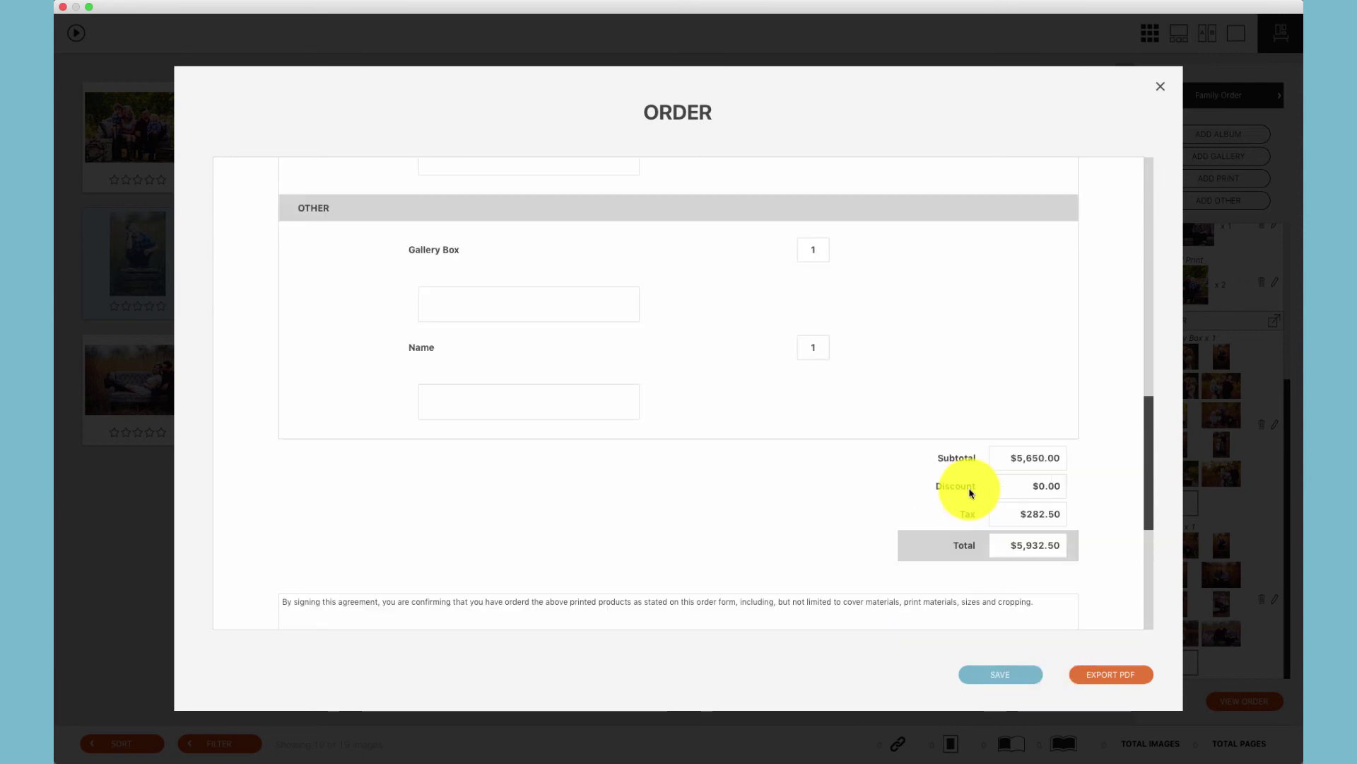
pyautogui.scroll(-5, 971, 493)
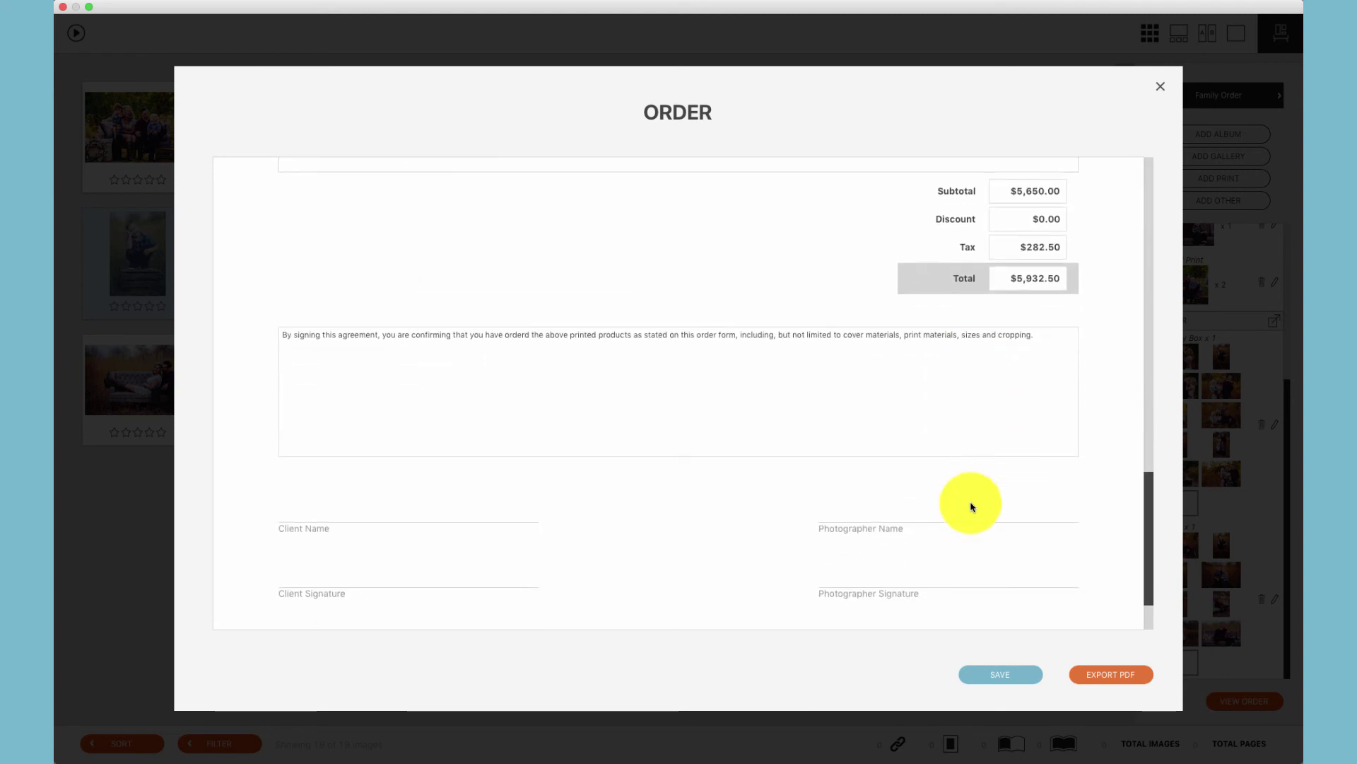